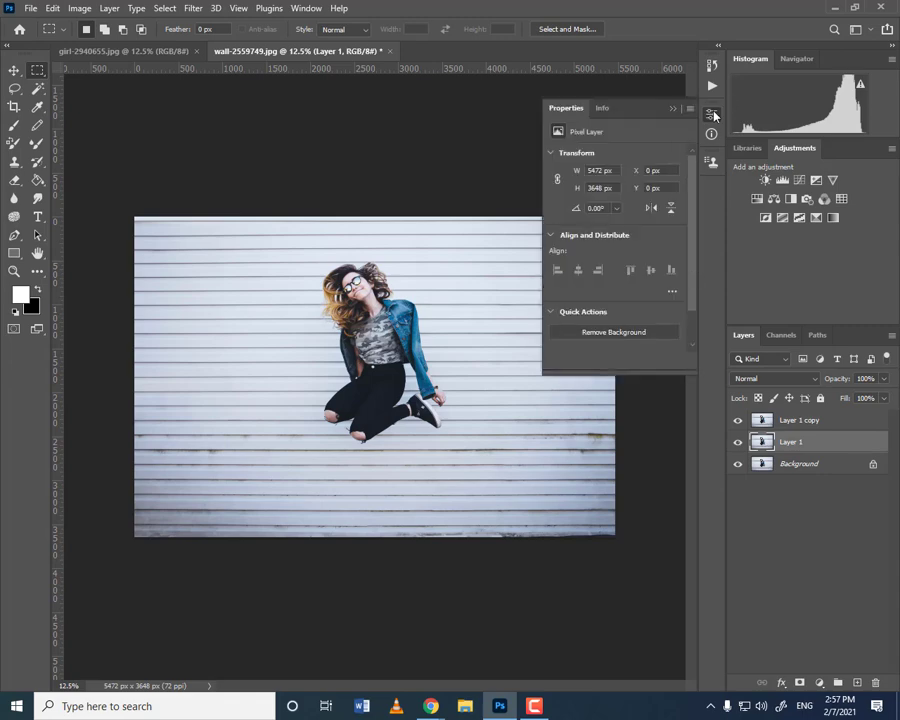
Remove the background from Layer 1 with the Remove Background quick action.
click(713, 116)
click(711, 116)
scroll(611, 317, down, 1)
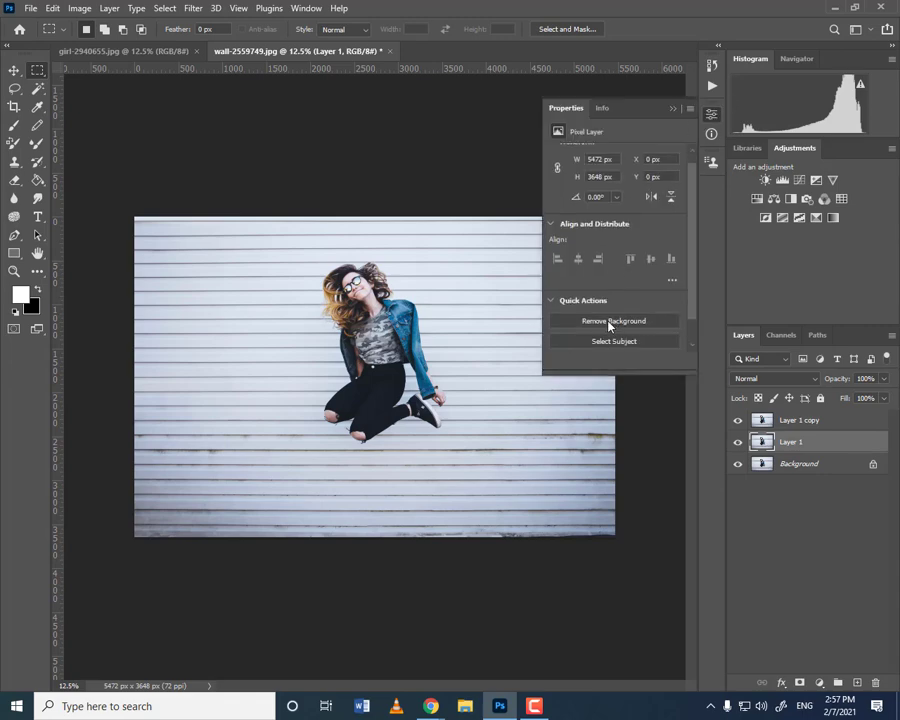
click(609, 321)
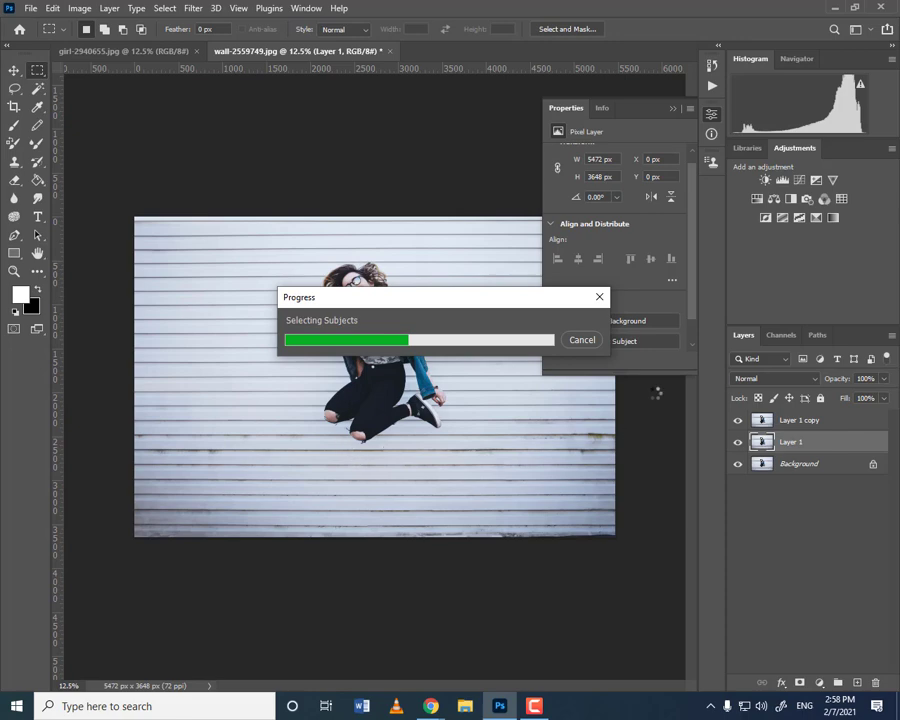
click(709, 711)
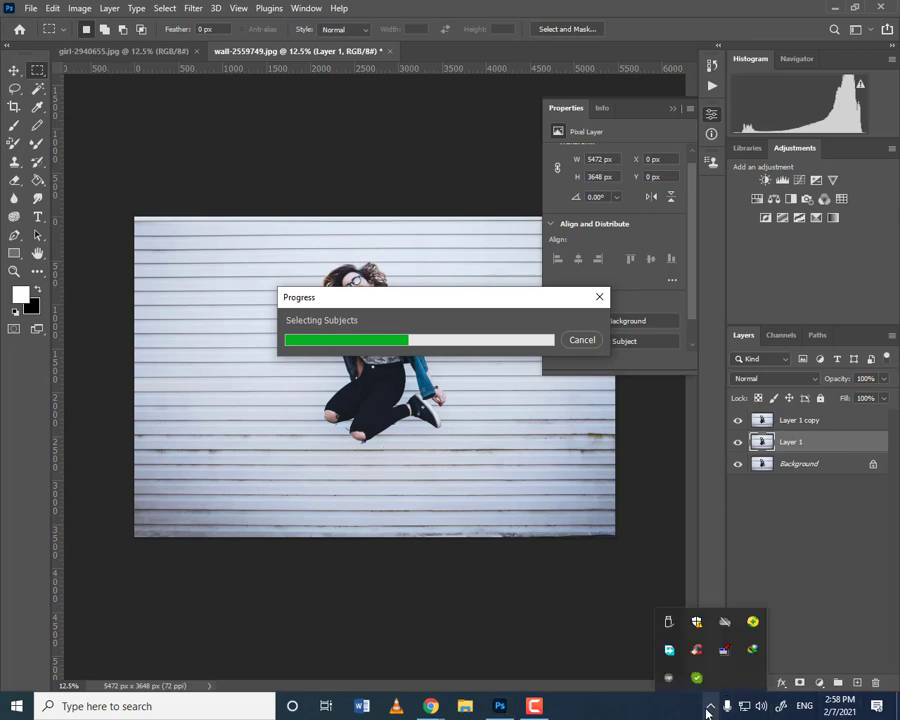
click(710, 713)
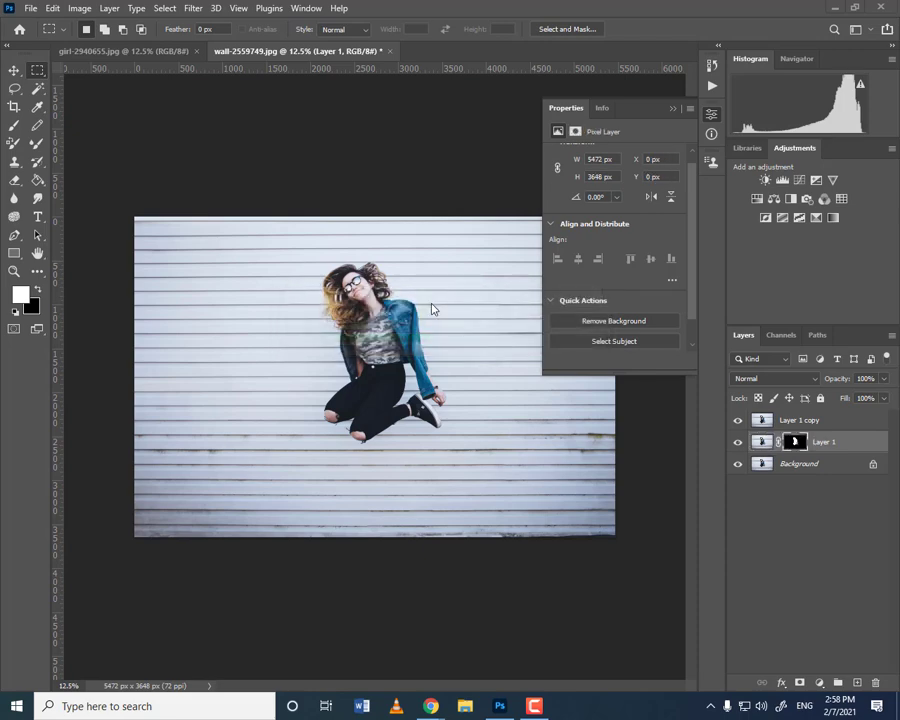
Hide the Background layer and delete Layer 1 copy, leaving only the masked Layer 1 visible.
click(738, 420)
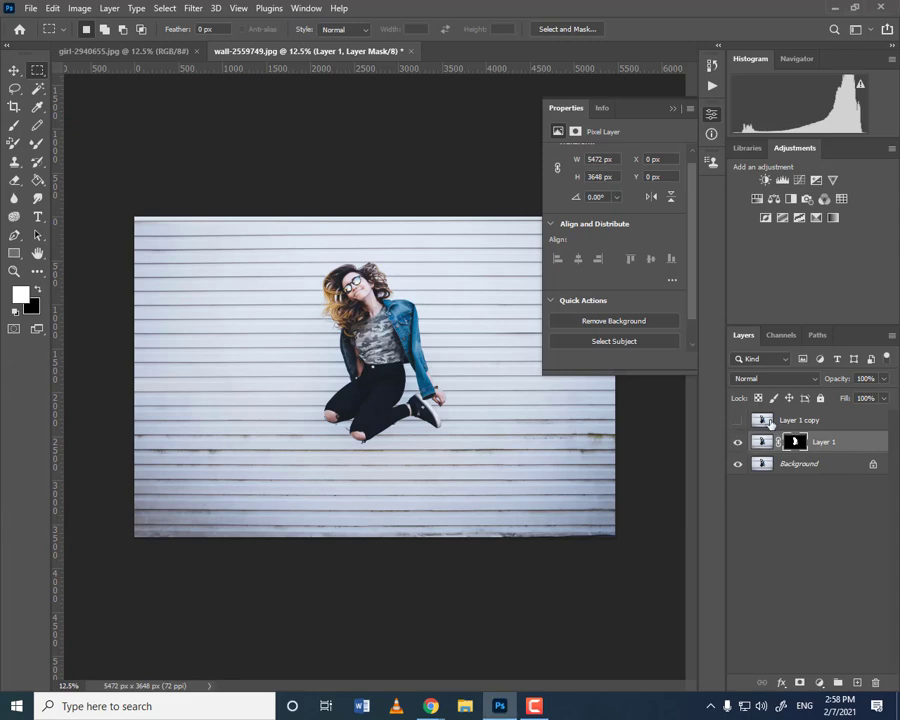
click(738, 464)
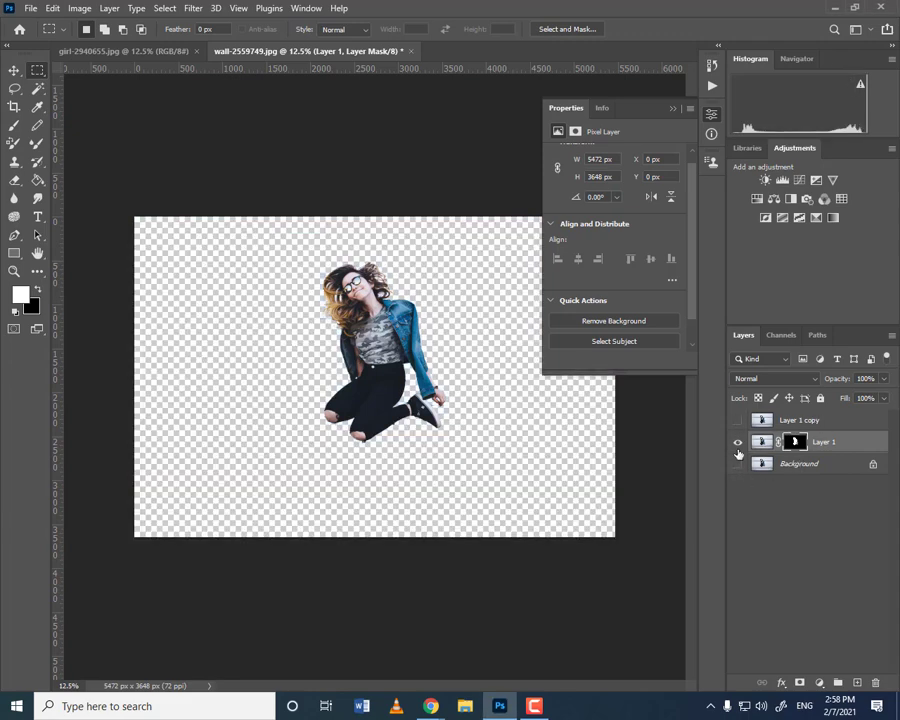
click(738, 467)
click(738, 467)
click(812, 424)
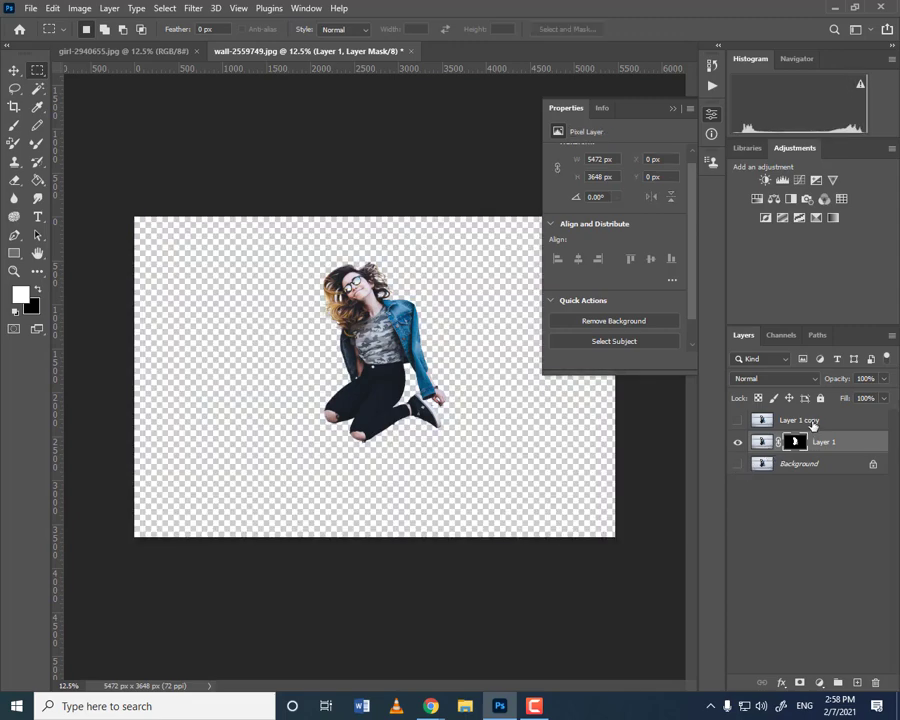
key(Delete)
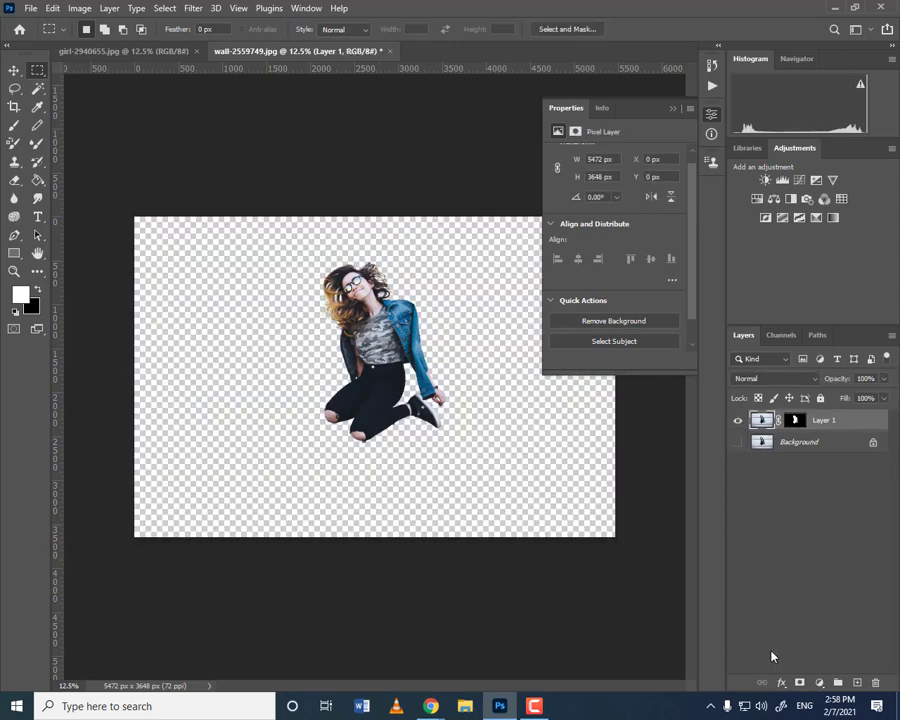
Add a new layer directly below the masked Layer 1 and fill it with white using the Paint Bucket.
click(857, 682)
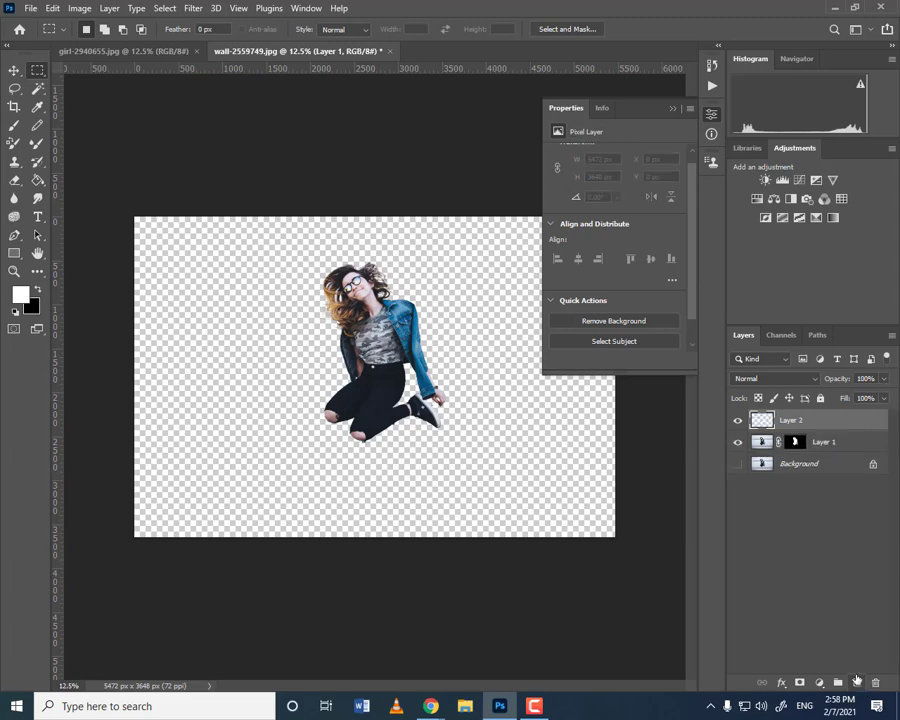
drag(790, 420, 797, 446)
click(36, 180)
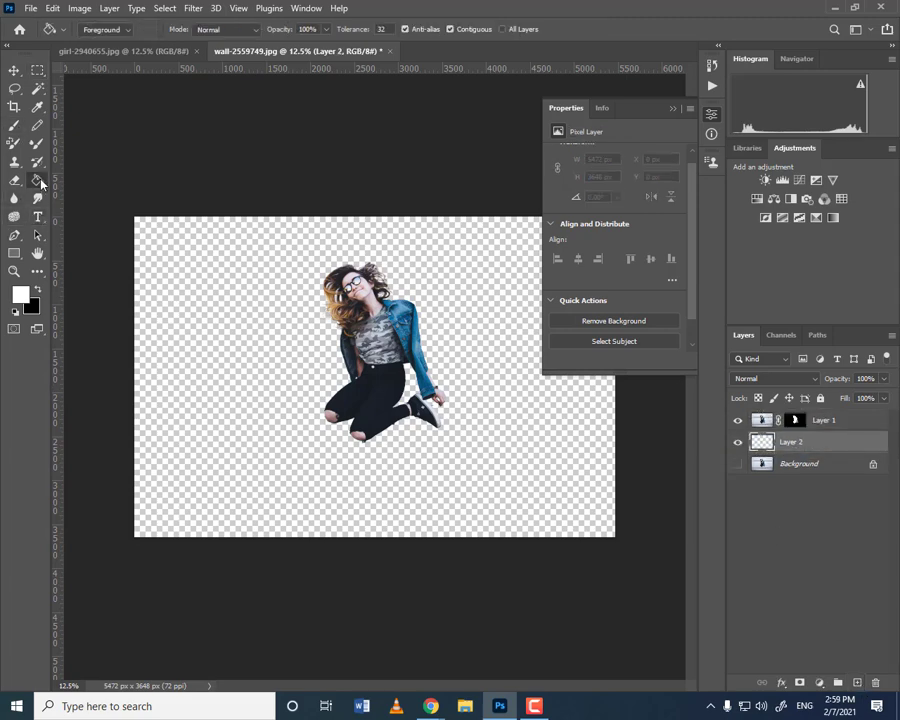
click(297, 365)
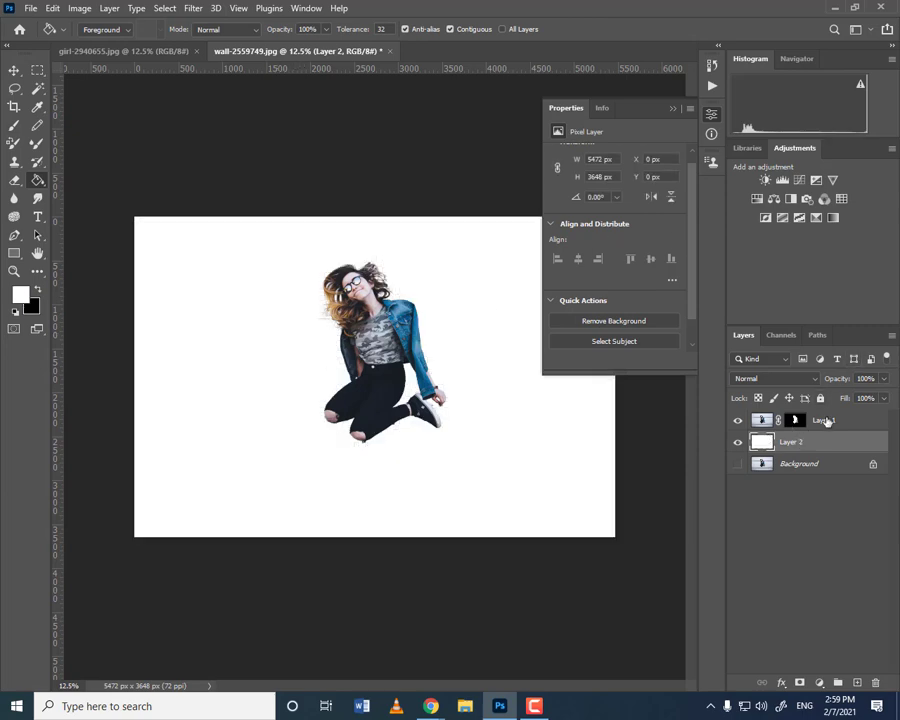
Convert the masked Layer 1 to a smart object and duplicate it.
click(825, 421)
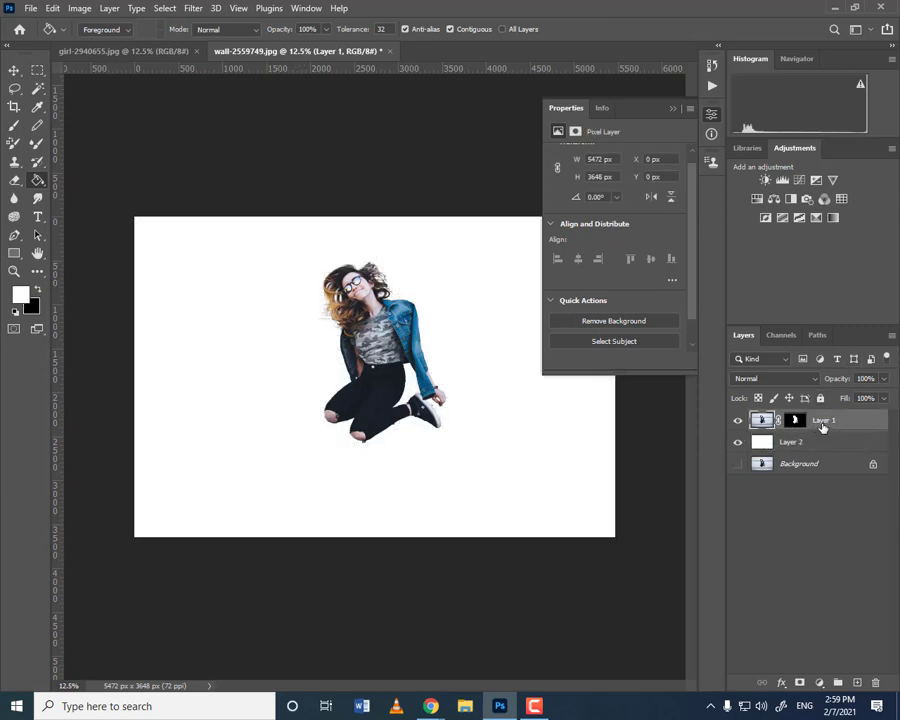
right_click(822, 425)
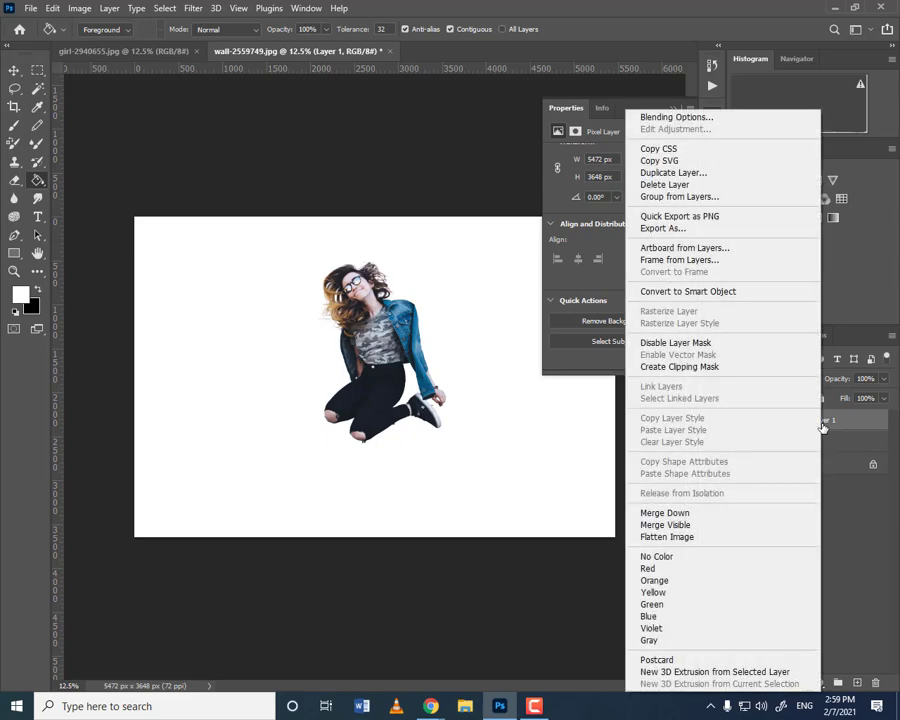
click(675, 292)
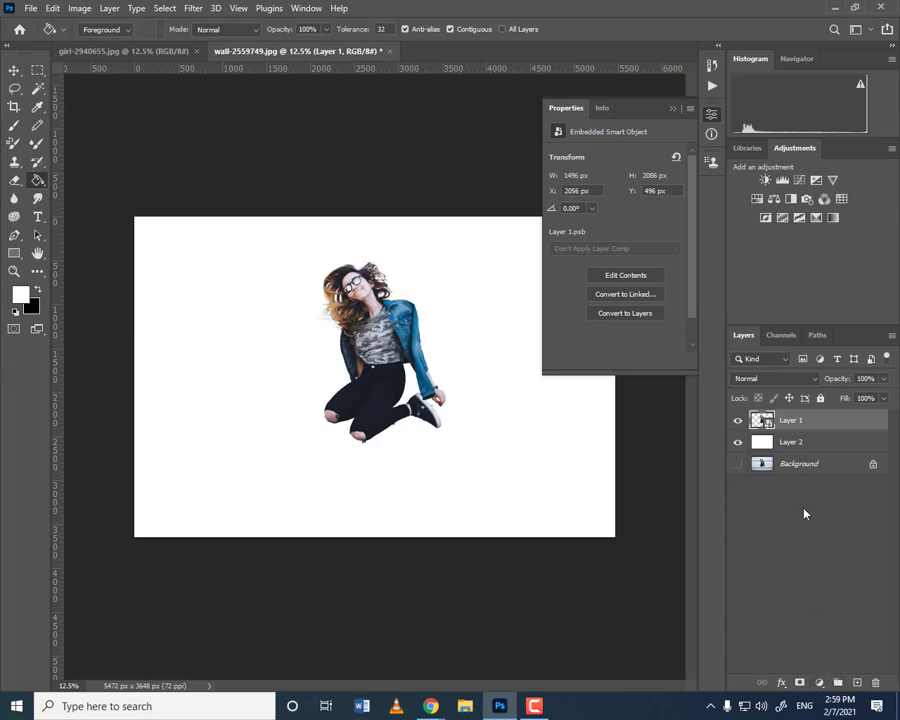
key(ctrl+j)
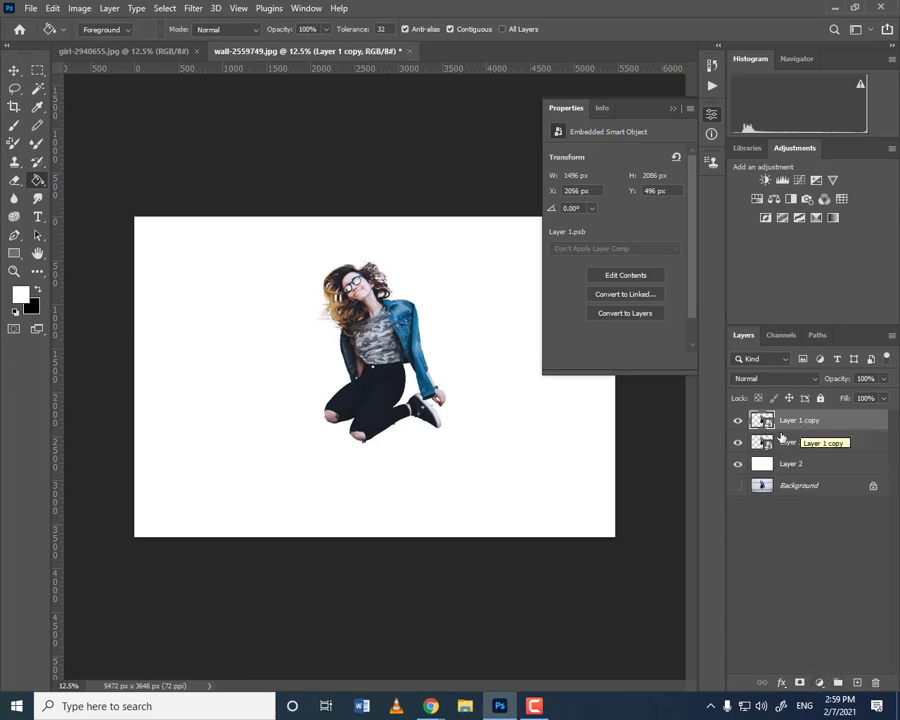
Apply Liquify to the lower smart object, Layer 1, stretching the girl's head, torso and legs in jagged smears toward the canvas's right side with Forward Warp strokes.
click(793, 447)
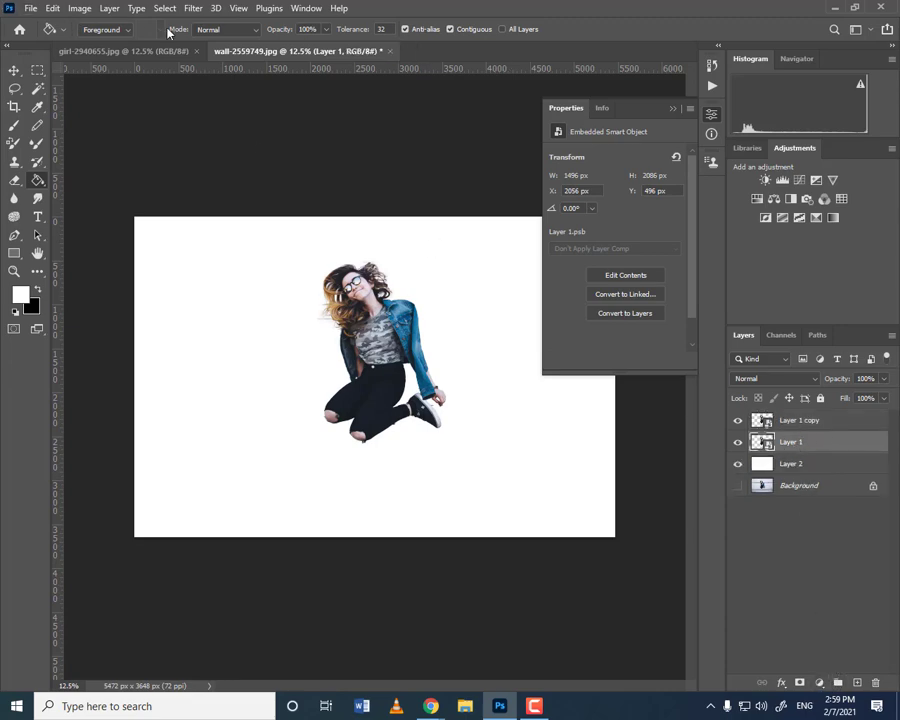
click(193, 8)
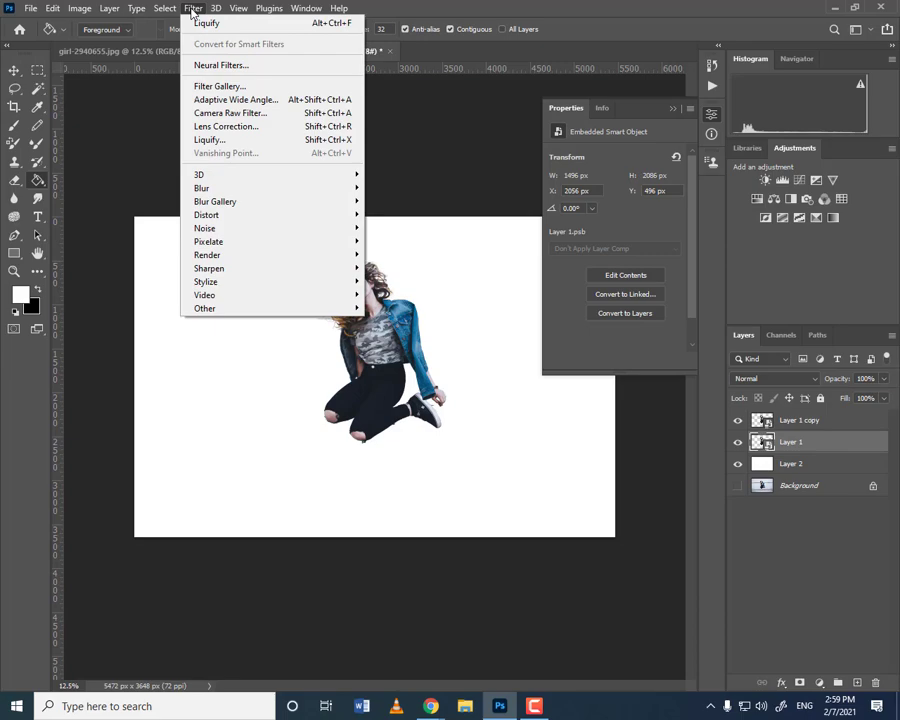
click(230, 140)
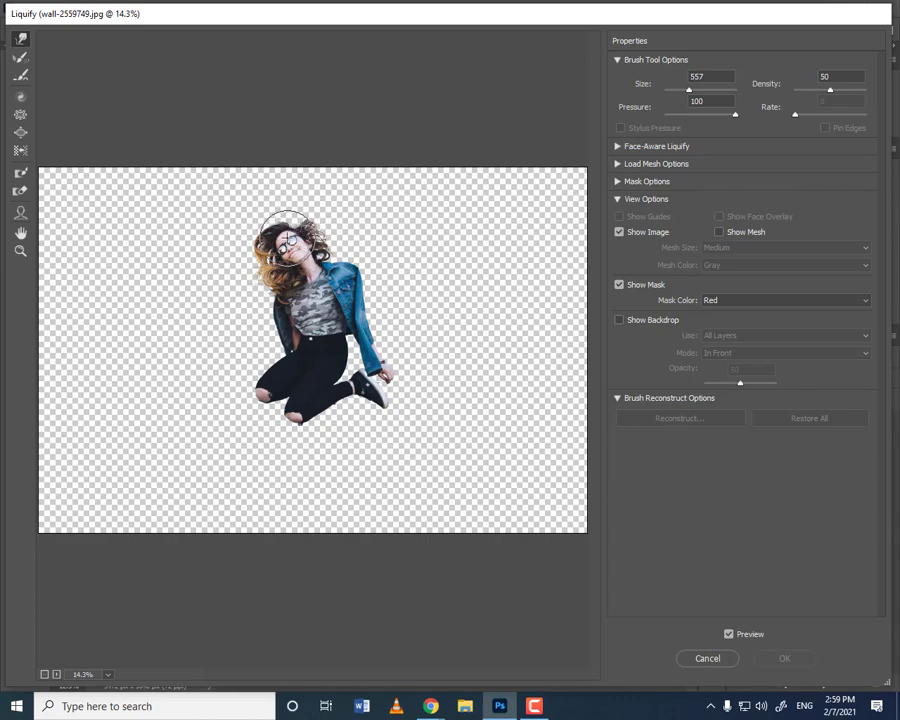
drag(293, 230, 303, 169)
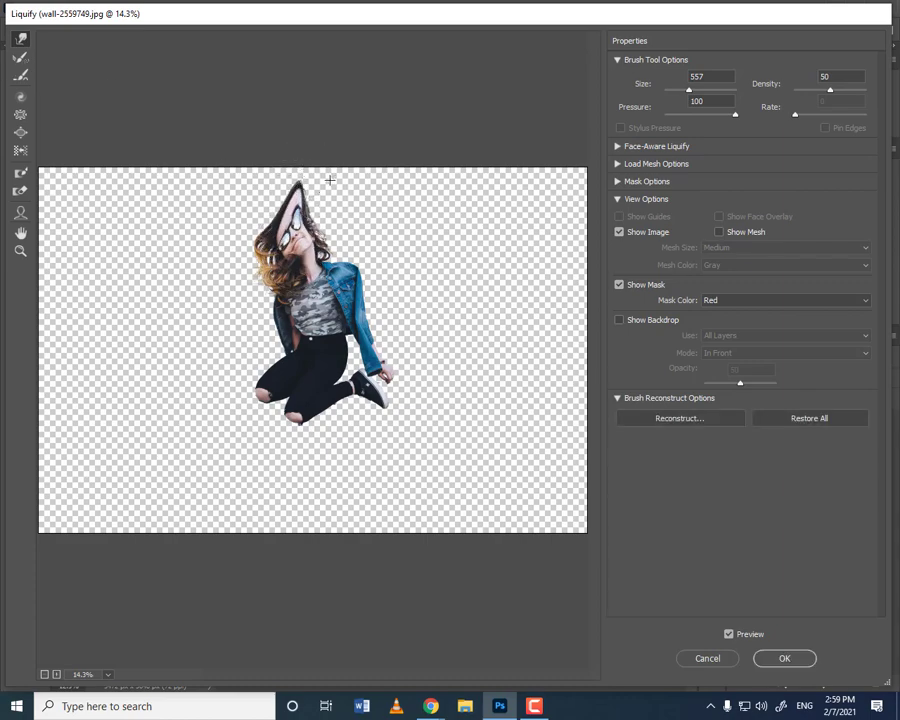
mouse_move(311, 230)
mouse_down()
mouse_move(332, 168)
mouse_move(319, 155)
mouse_up()
drag(313, 247, 352, 159)
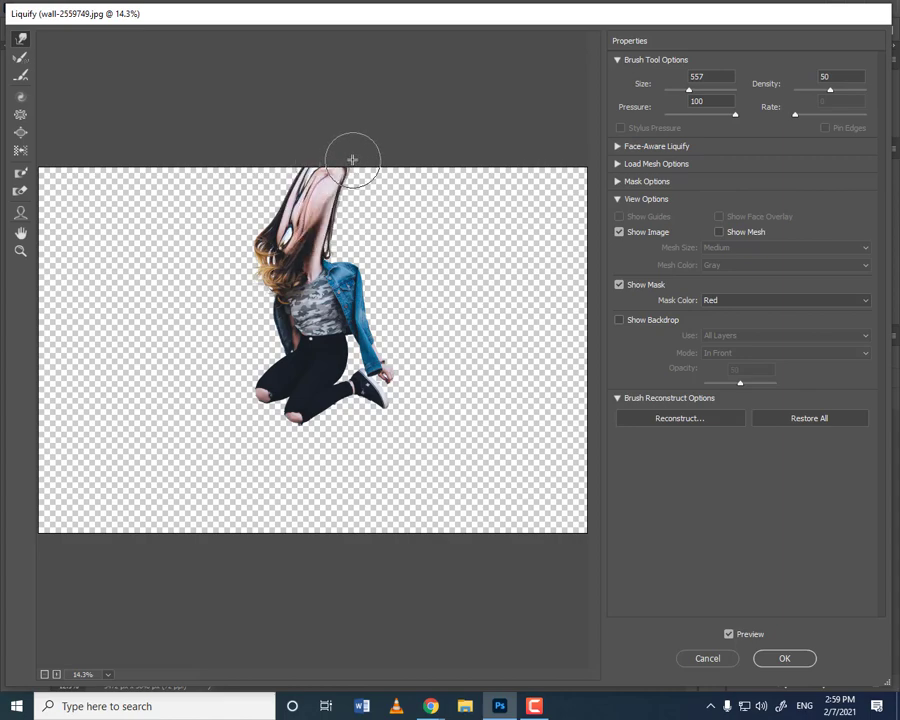
drag(346, 230, 370, 181)
drag(327, 268, 381, 178)
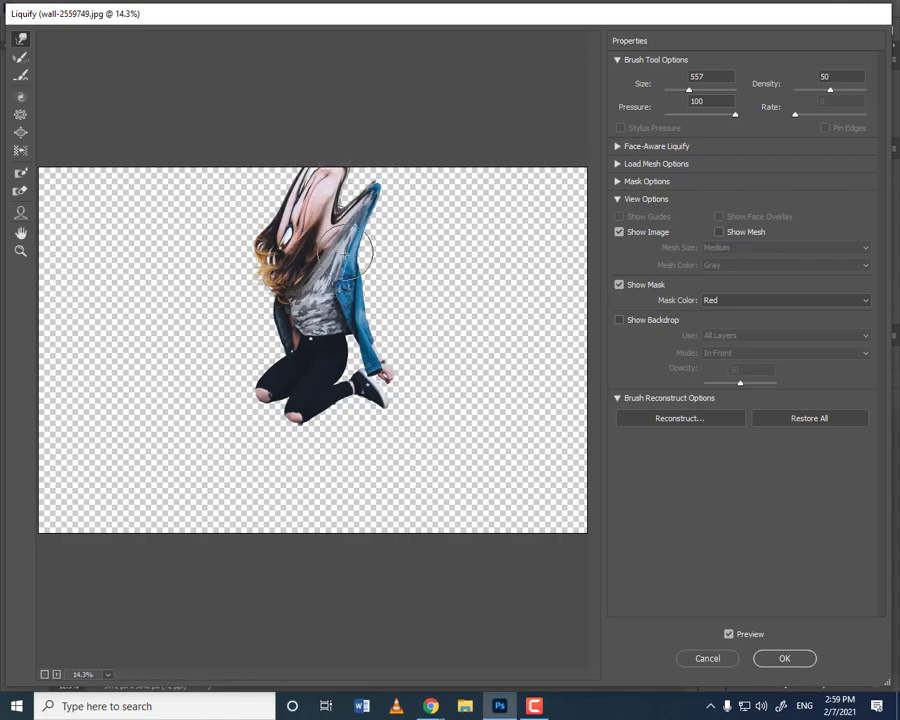
drag(338, 211, 376, 149)
drag(343, 260, 403, 214)
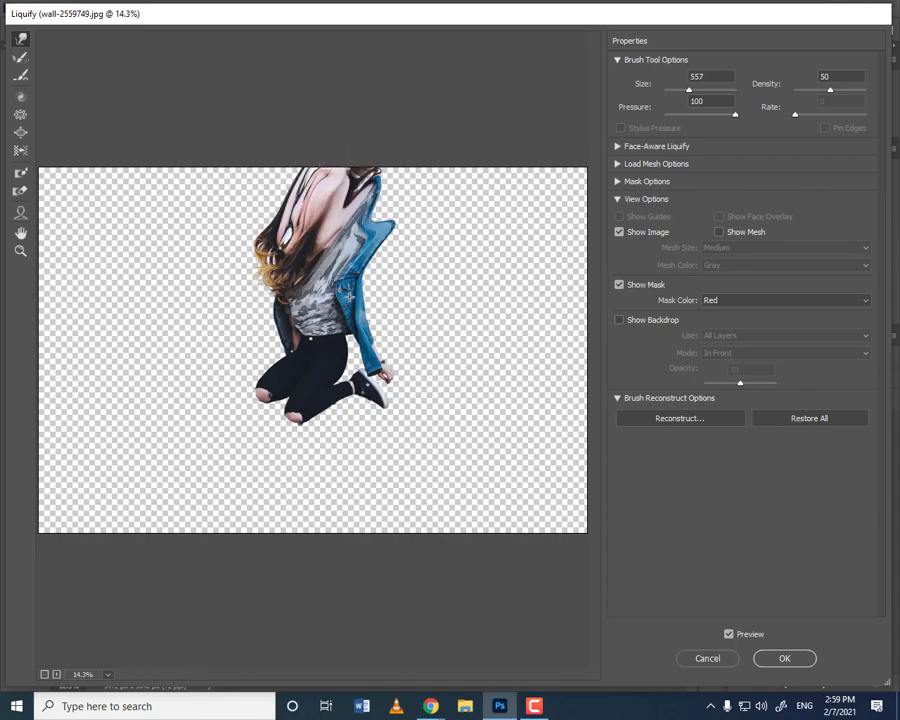
drag(347, 294, 426, 273)
drag(316, 295, 426, 332)
drag(335, 352, 448, 372)
drag(358, 371, 448, 402)
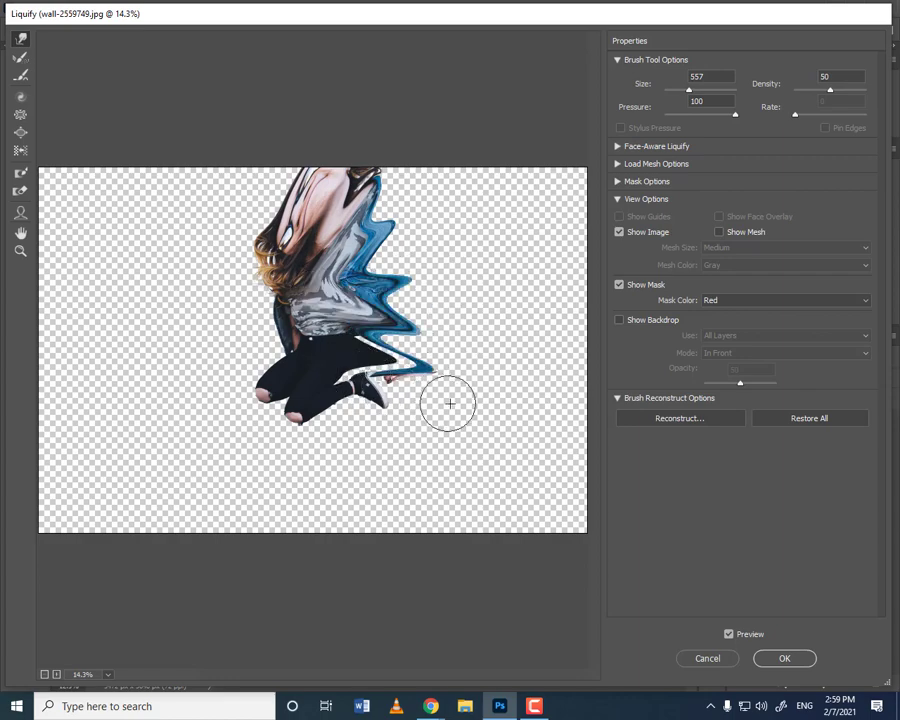
drag(341, 343, 481, 350)
drag(350, 313, 458, 295)
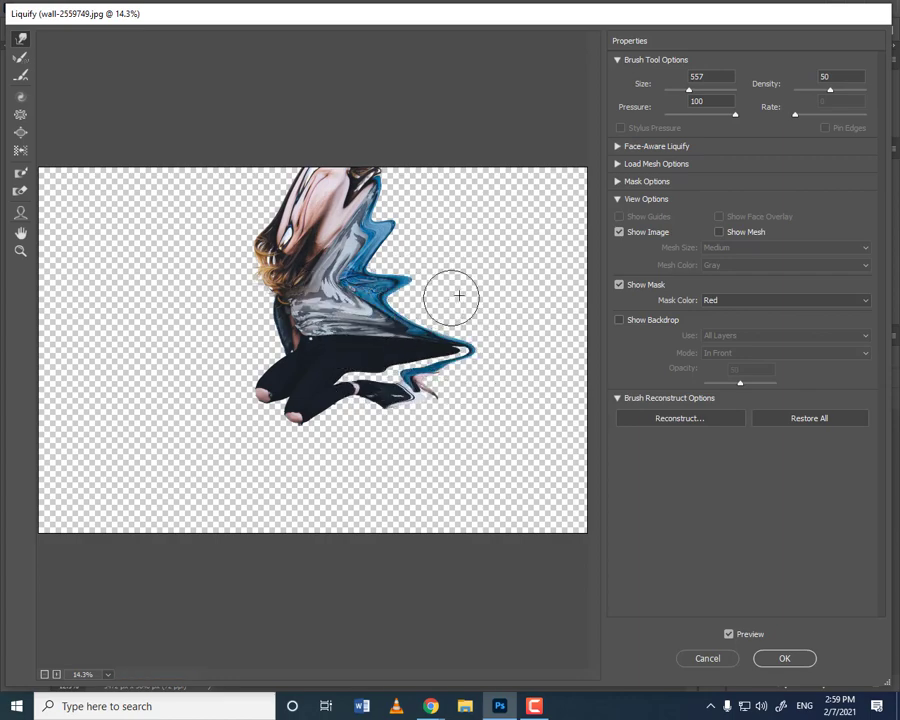
drag(351, 285, 468, 260)
drag(343, 259, 424, 219)
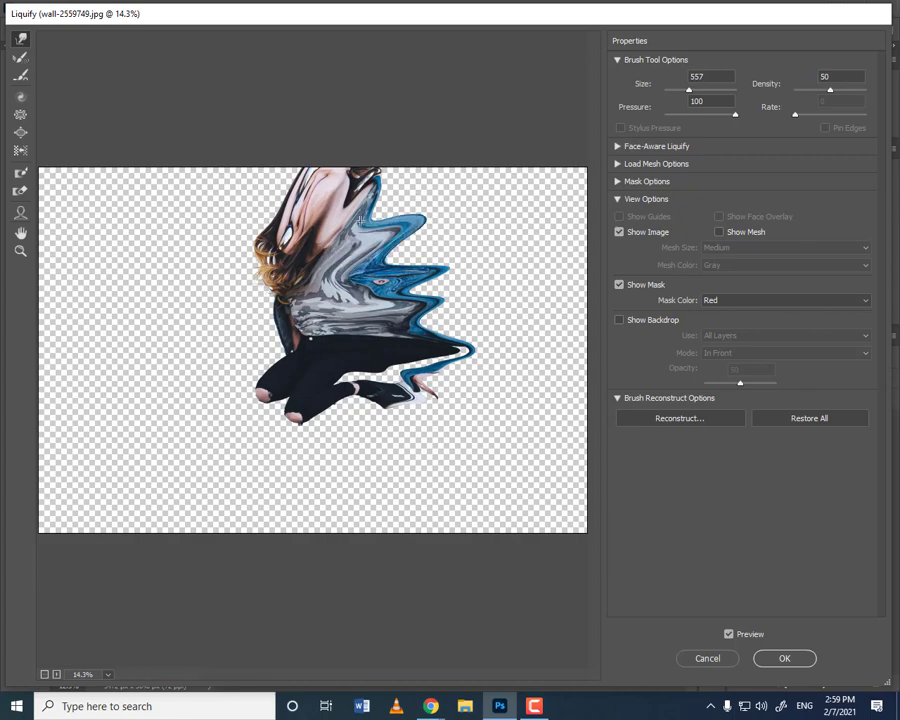
drag(361, 198, 408, 172)
drag(359, 256, 424, 185)
drag(365, 220, 402, 177)
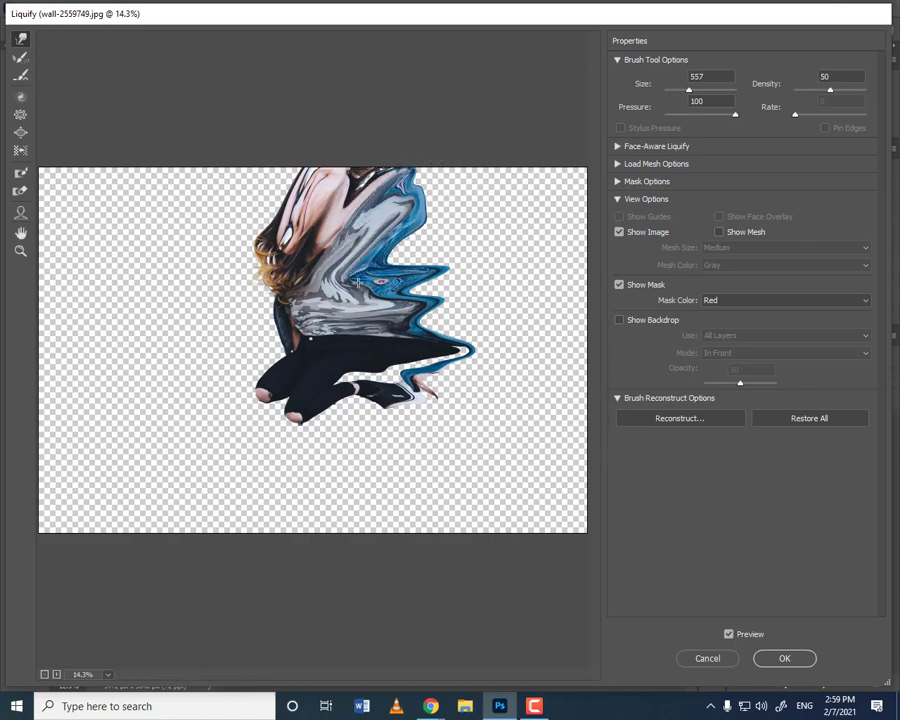
drag(354, 289, 472, 244)
drag(386, 258, 429, 217)
drag(354, 276, 430, 236)
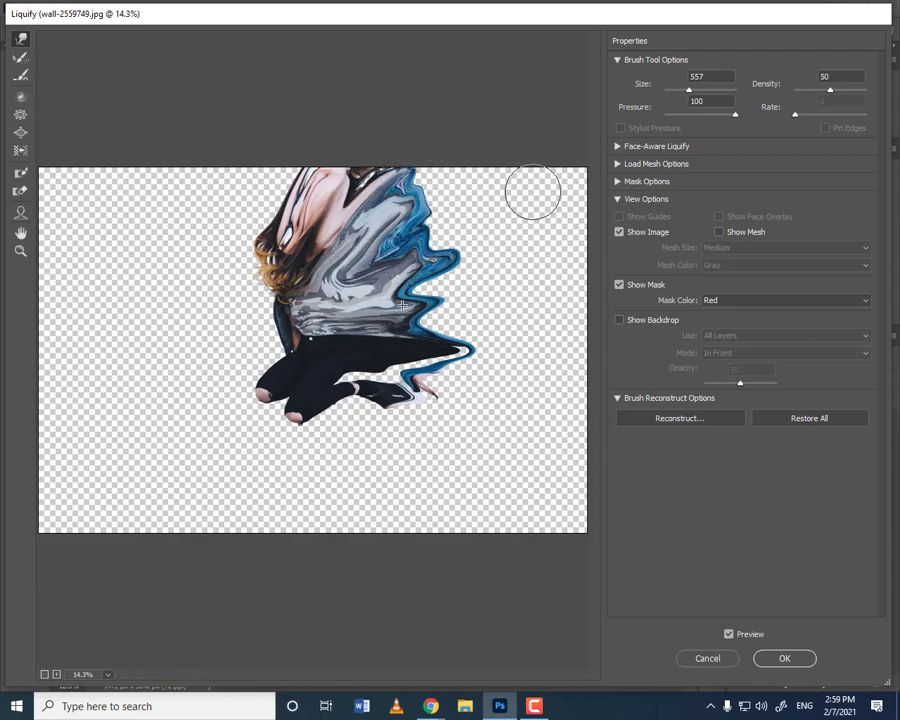
mouse_move(373, 299)
mouse_down()
mouse_move(451, 333)
mouse_move(385, 292)
mouse_move(510, 285)
mouse_up()
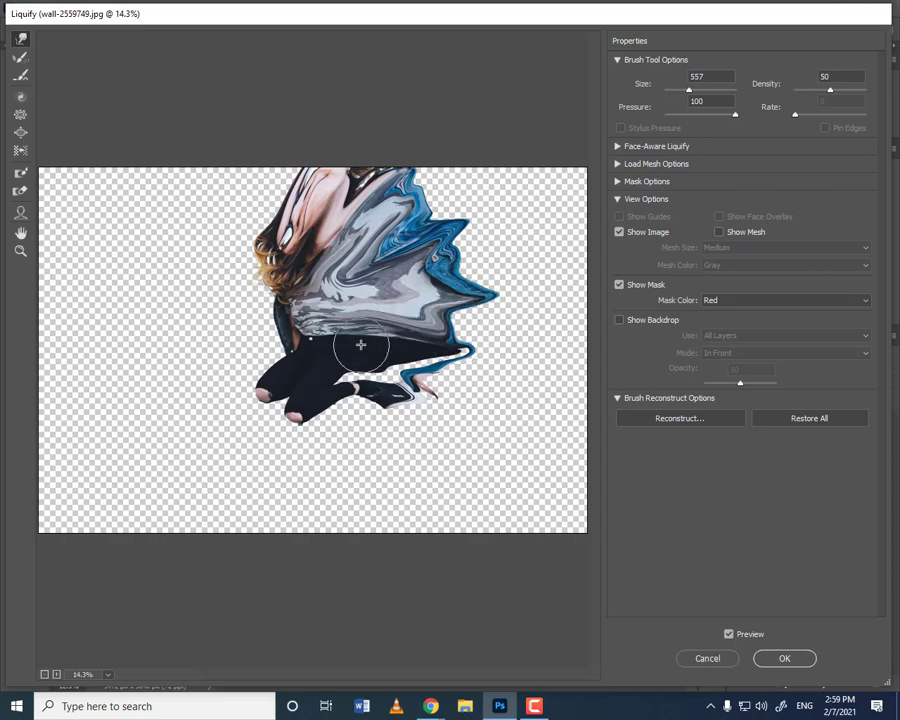
drag(361, 345, 427, 385)
mouse_move(350, 372)
mouse_down()
mouse_move(399, 415)
mouse_move(340, 387)
mouse_move(410, 442)
mouse_move(346, 401)
mouse_move(428, 454)
mouse_up()
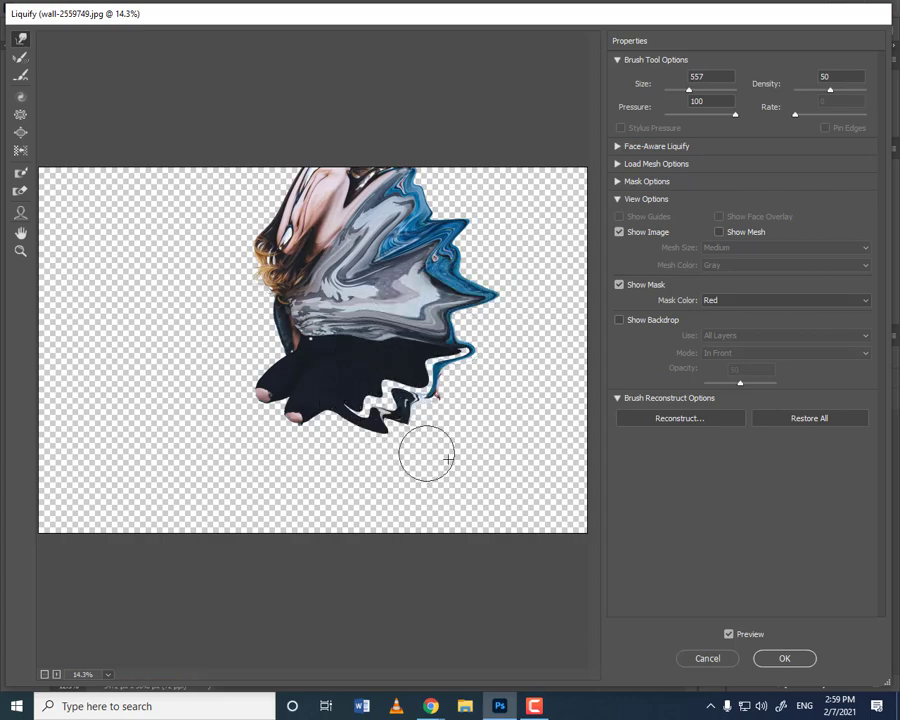
mouse_move(379, 374)
mouse_down()
mouse_move(499, 437)
mouse_move(392, 365)
mouse_move(452, 396)
mouse_up()
drag(358, 398, 452, 440)
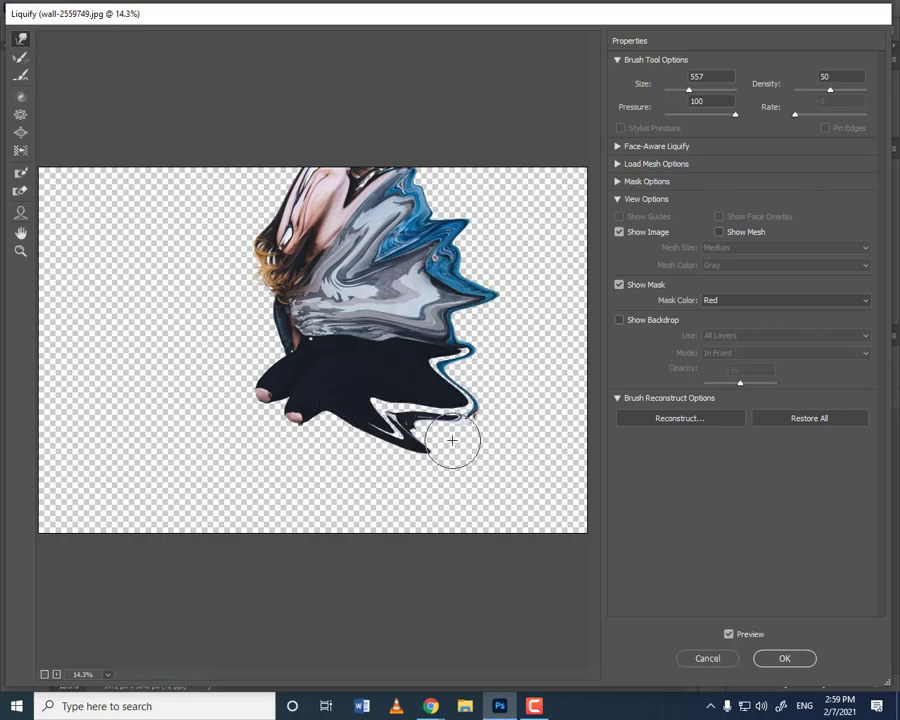
mouse_move(390, 336)
mouse_down()
mouse_move(477, 377)
mouse_move(392, 320)
mouse_move(482, 325)
mouse_up()
drag(409, 286, 460, 277)
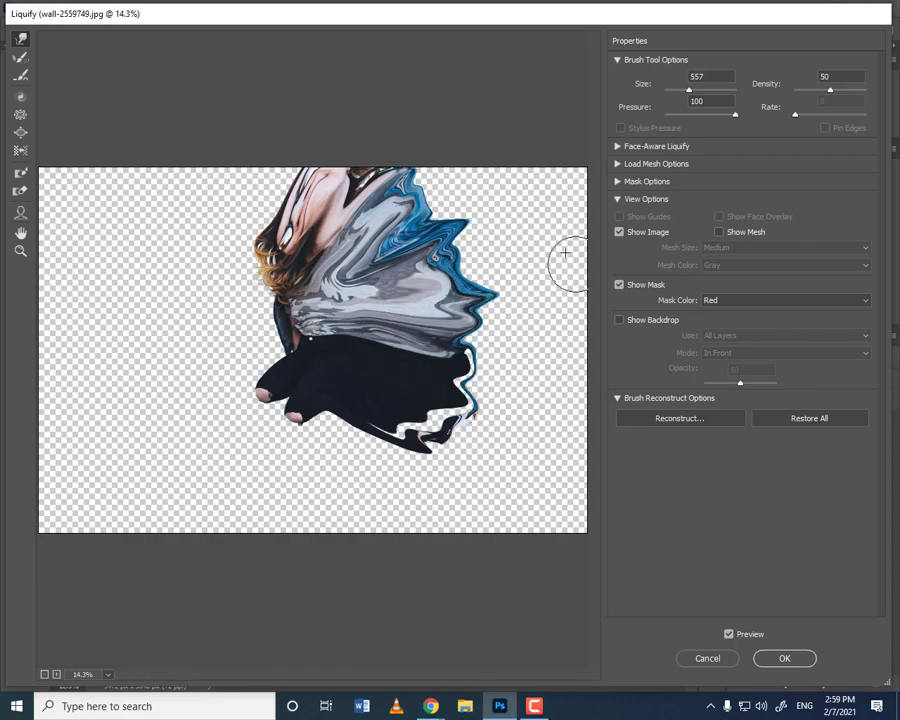
drag(421, 180, 445, 182)
mouse_move(391, 176)
mouse_down()
mouse_move(421, 213)
mouse_move(456, 216)
mouse_up()
mouse_move(424, 252)
mouse_down()
mouse_move(463, 255)
mouse_move(460, 283)
mouse_move(456, 273)
mouse_move(399, 257)
mouse_move(500, 175)
mouse_up()
drag(412, 203, 482, 181)
drag(370, 385, 404, 451)
drag(325, 402, 362, 471)
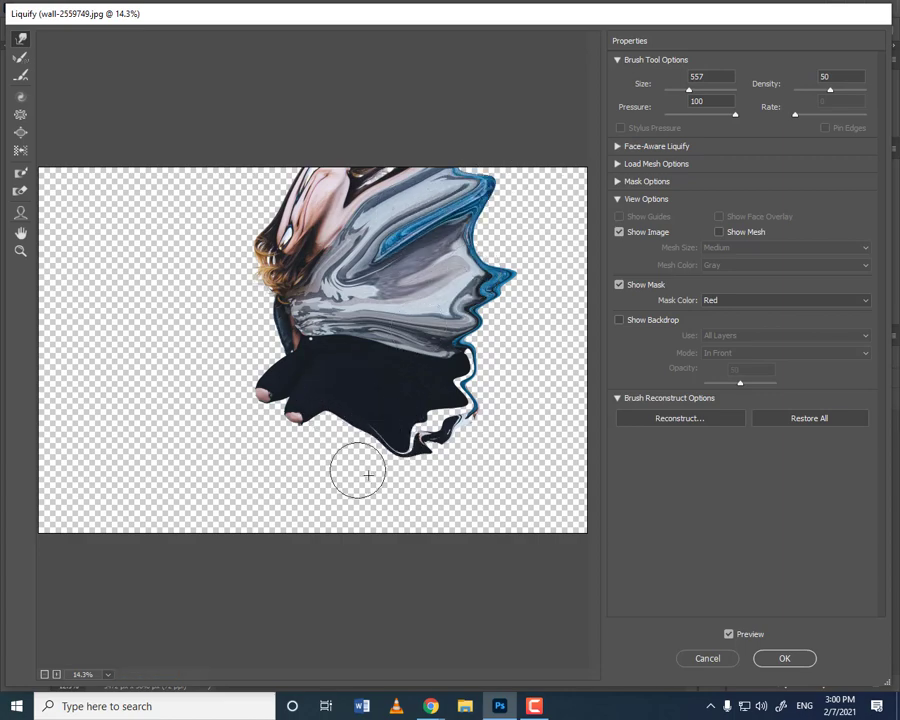
mouse_move(320, 422)
mouse_down()
mouse_move(436, 487)
mouse_move(340, 413)
mouse_move(401, 488)
mouse_up()
drag(357, 430, 411, 470)
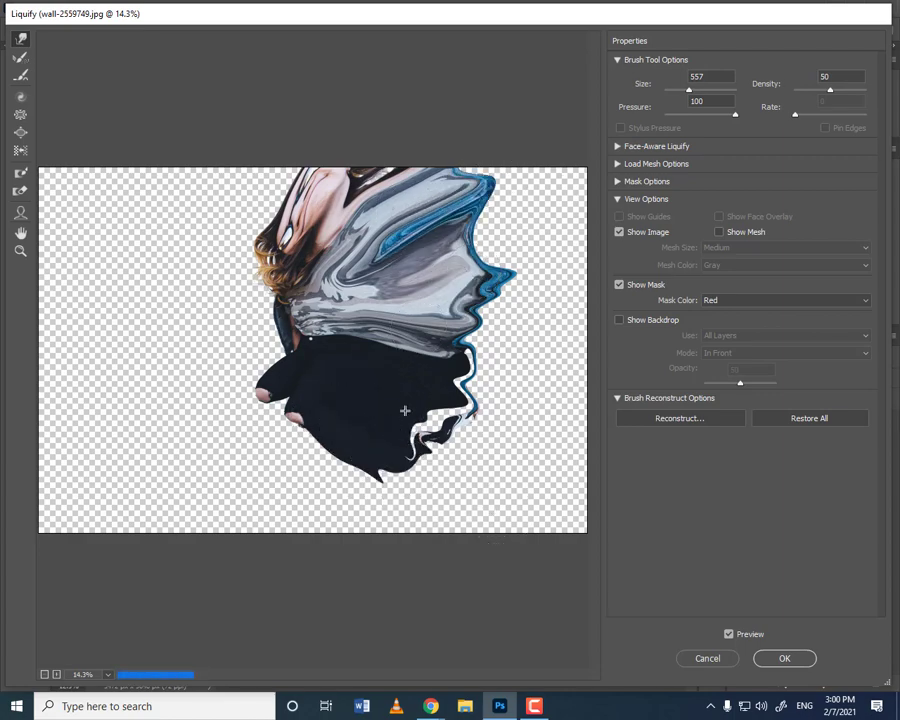
mouse_move(404, 410)
mouse_down()
mouse_move(424, 435)
mouse_move(415, 394)
mouse_move(458, 429)
mouse_move(501, 448)
mouse_move(432, 408)
mouse_move(520, 446)
mouse_up()
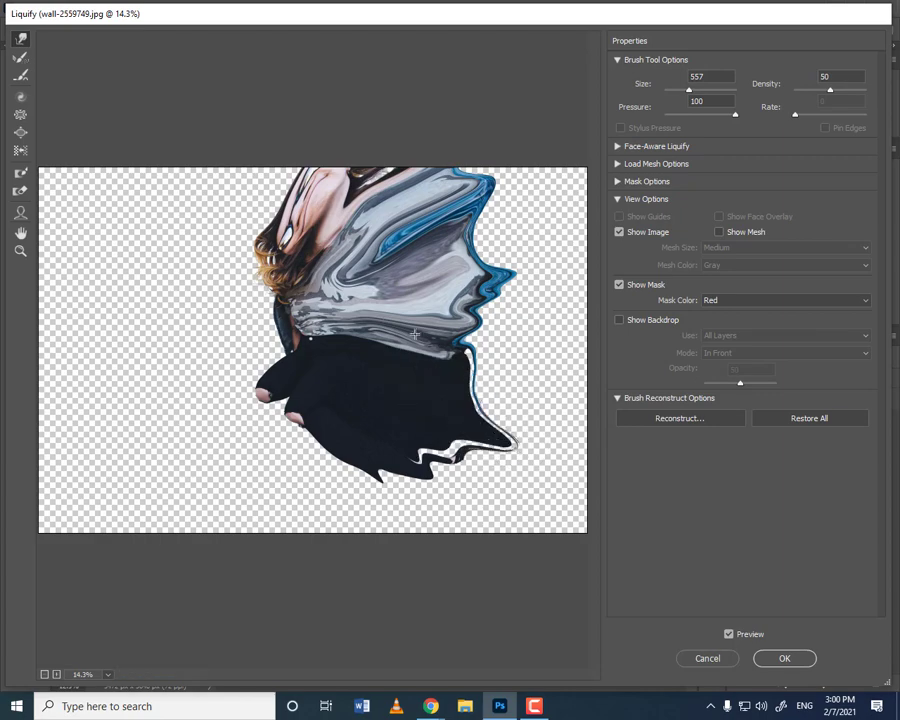
drag(460, 350, 533, 365)
drag(428, 297, 490, 322)
mouse_move(430, 255)
mouse_down()
mouse_move(504, 215)
mouse_move(405, 257)
mouse_move(495, 238)
mouse_move(426, 283)
mouse_move(492, 258)
mouse_move(445, 325)
mouse_move(538, 267)
mouse_up()
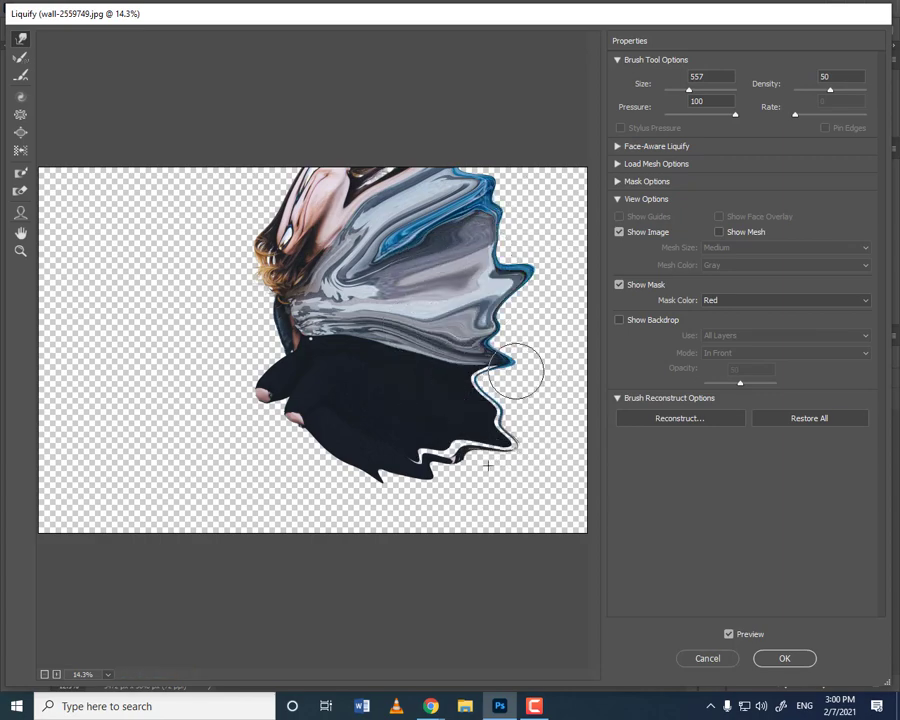
Apply the Liquify distortion to Layer 1 and convert the distorted layer to a smart object.
click(765, 660)
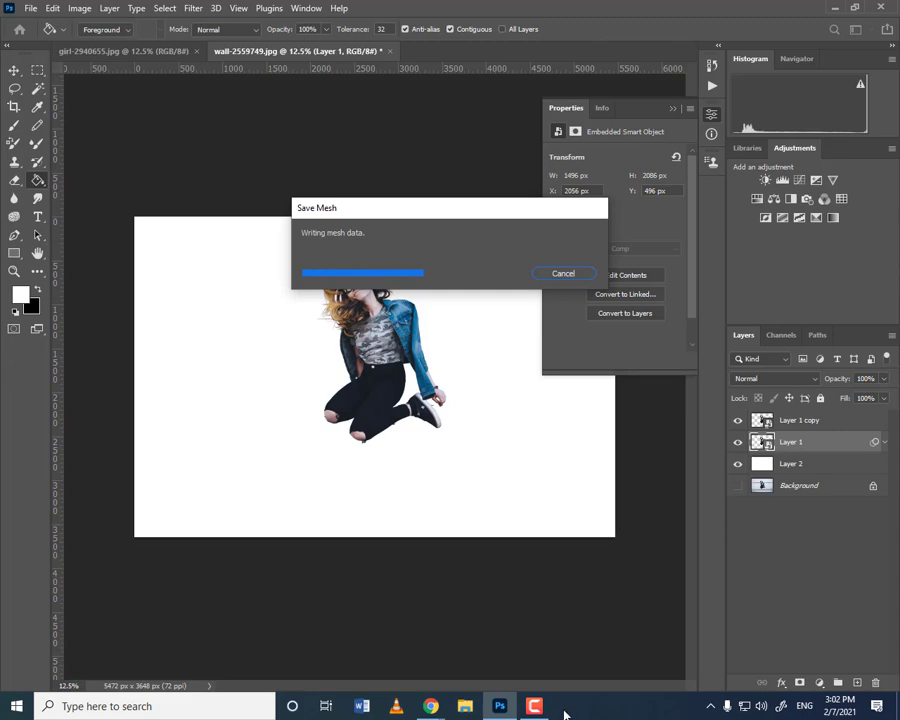
click(535, 706)
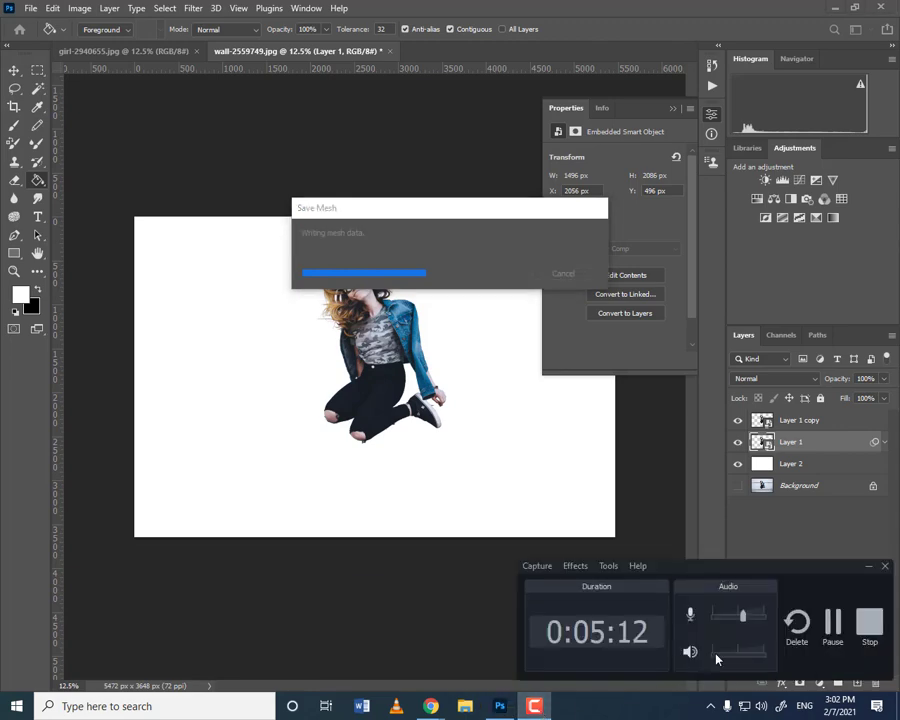
click(832, 624)
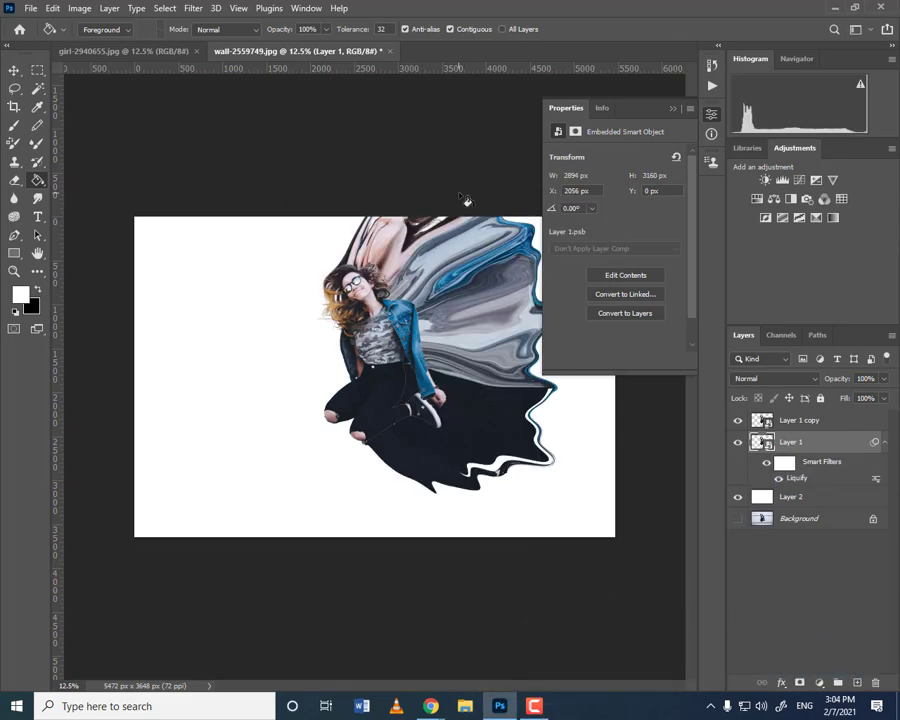
click(672, 109)
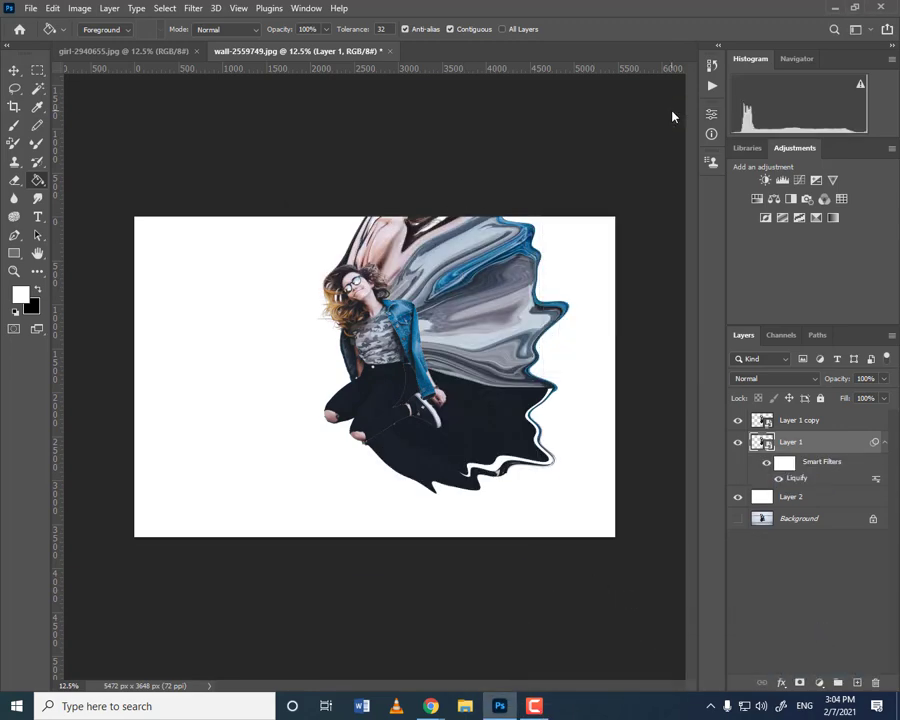
right_click(809, 445)
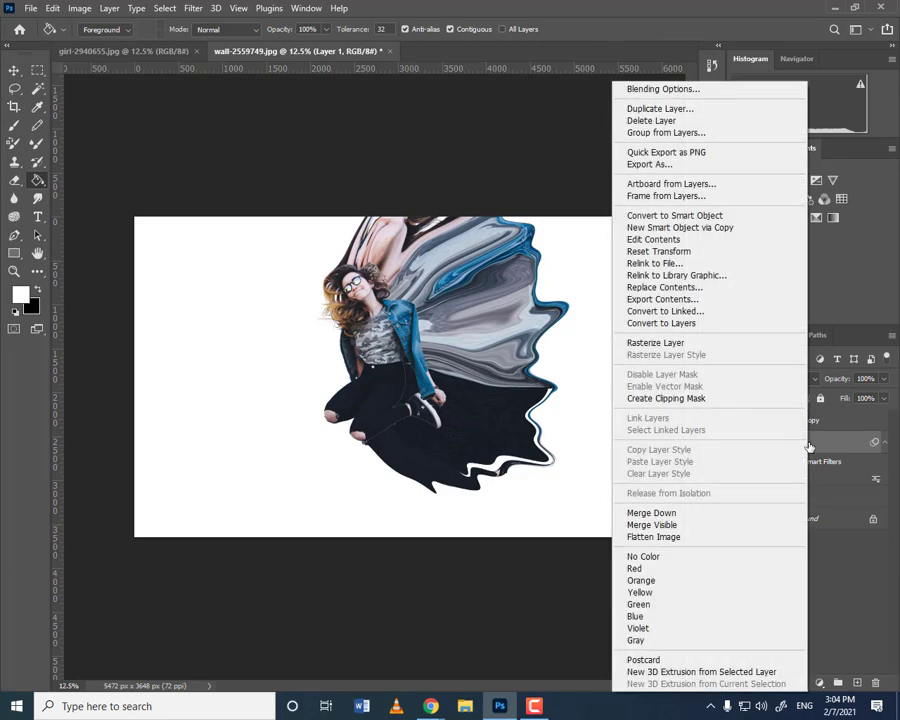
click(697, 216)
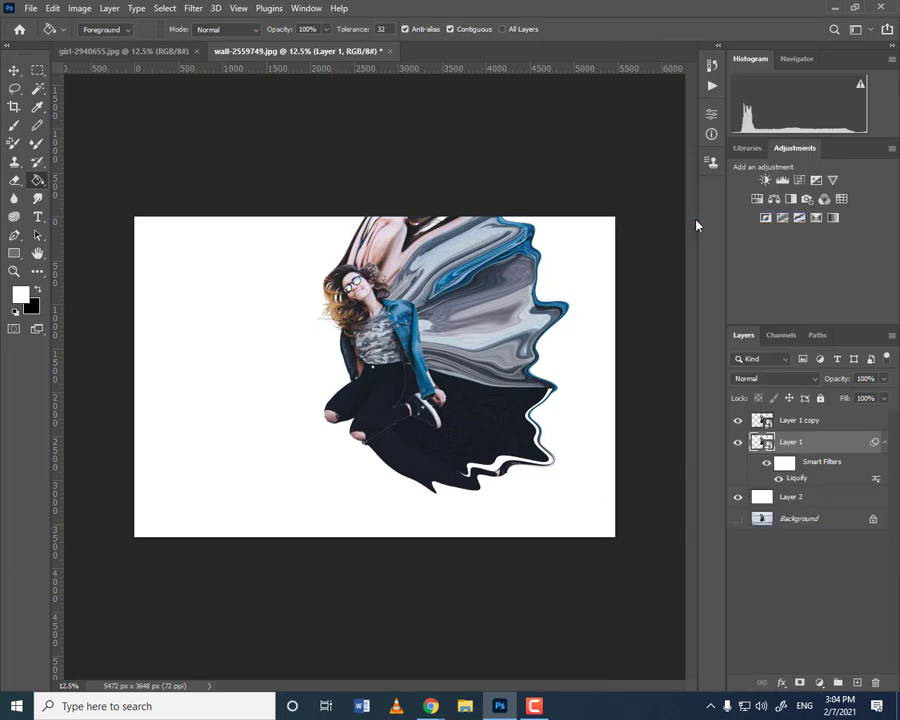
Add an inverted, fully black layer mask to Layer 1 and a white layer mask to Layer 1 copy.
click(799, 684)
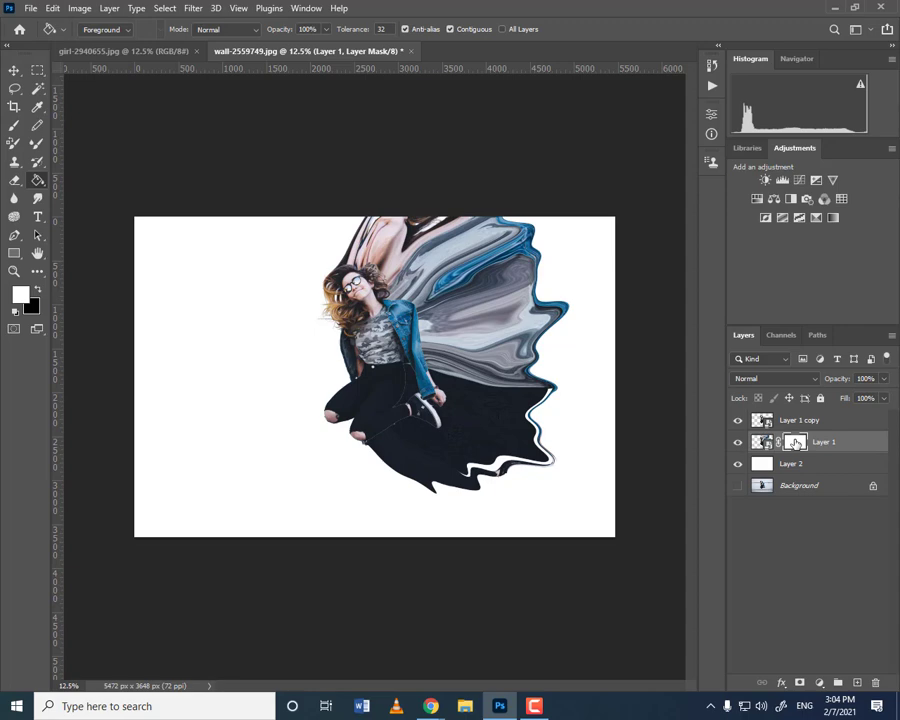
key(ctrl+i)
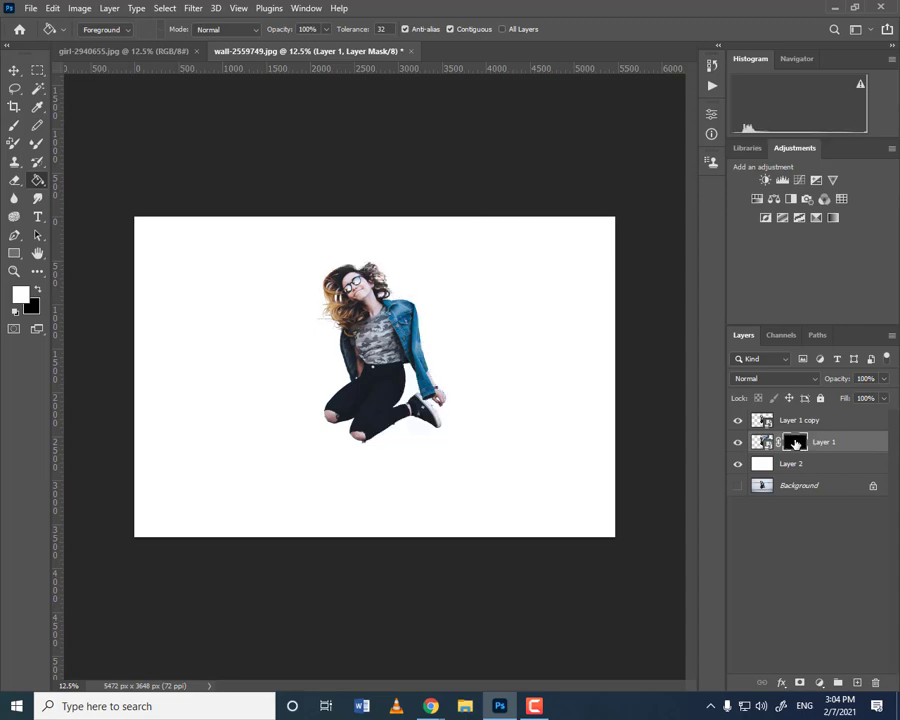
click(796, 418)
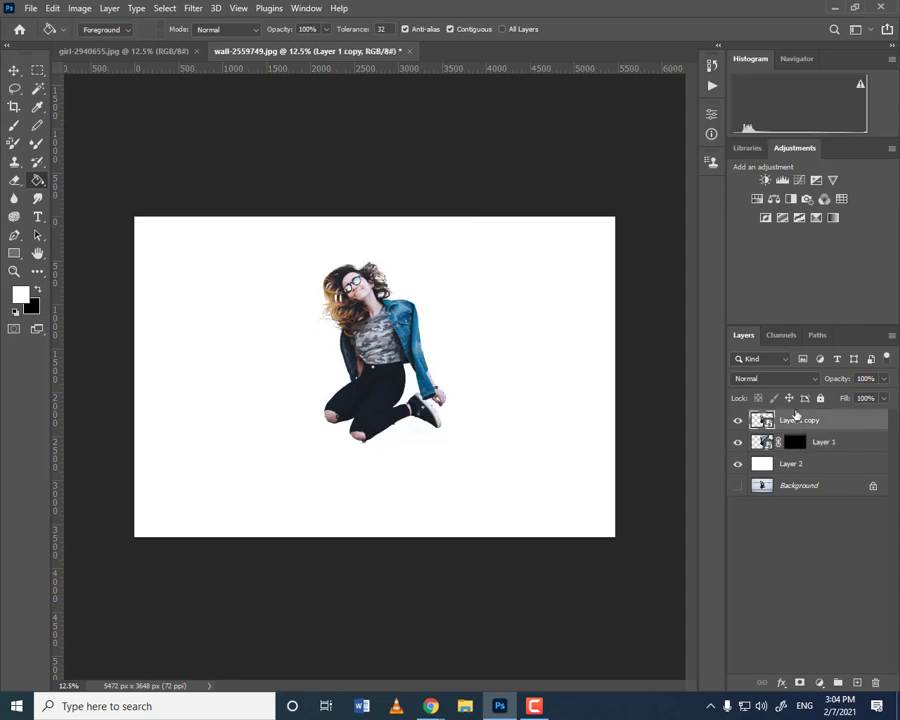
click(800, 684)
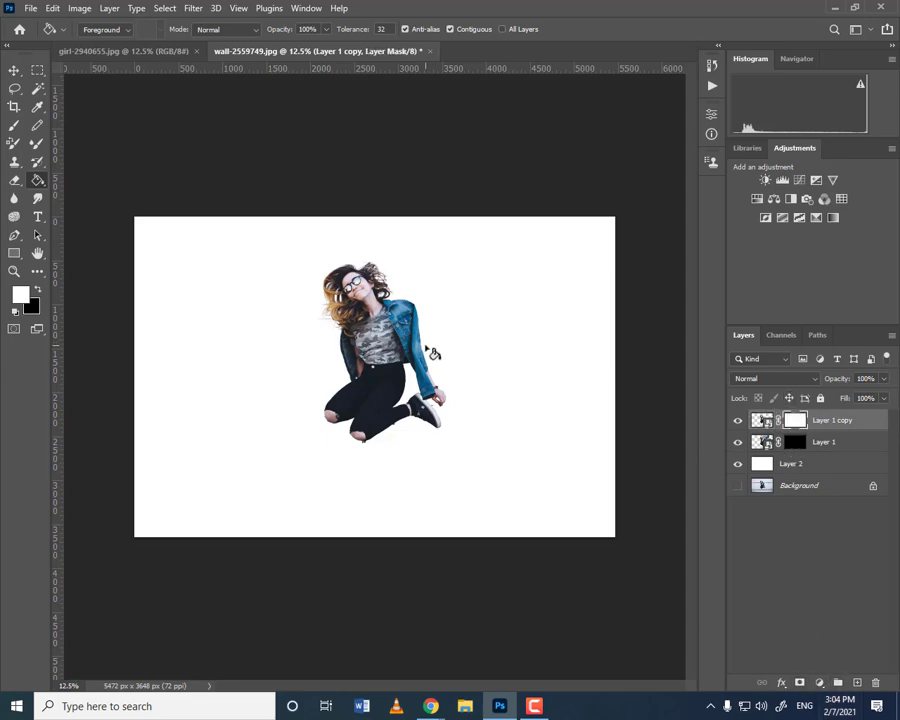
Choose the Brush tool with the Dispersion 2 preset from the 20 Dispersion Brushes set.
click(14, 127)
click(100, 29)
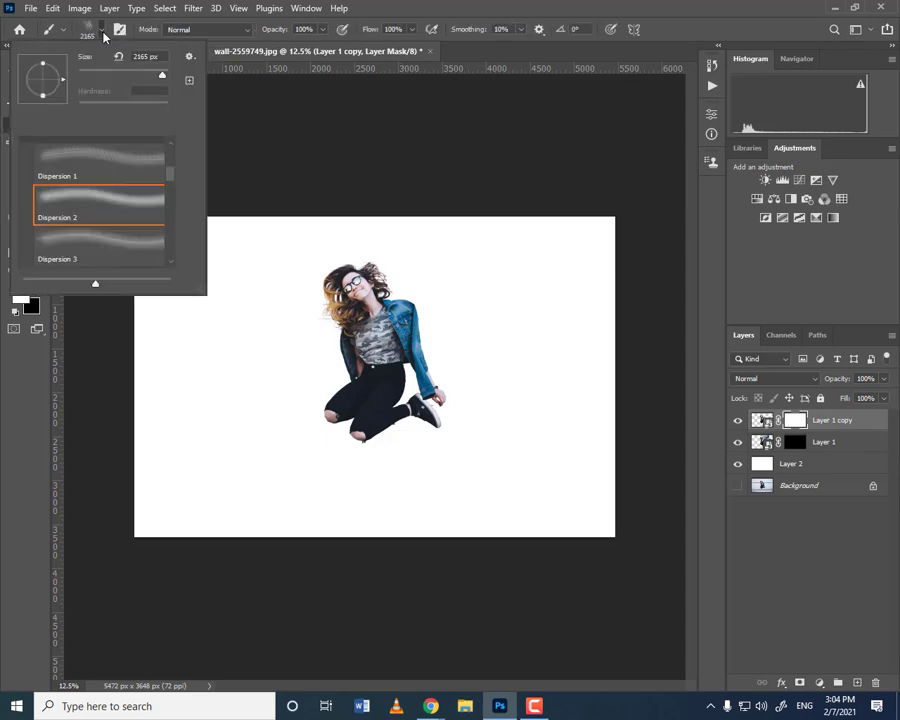
mouse_move(170, 177)
mouse_down()
mouse_move(169, 157)
mouse_move(169, 175)
mouse_up()
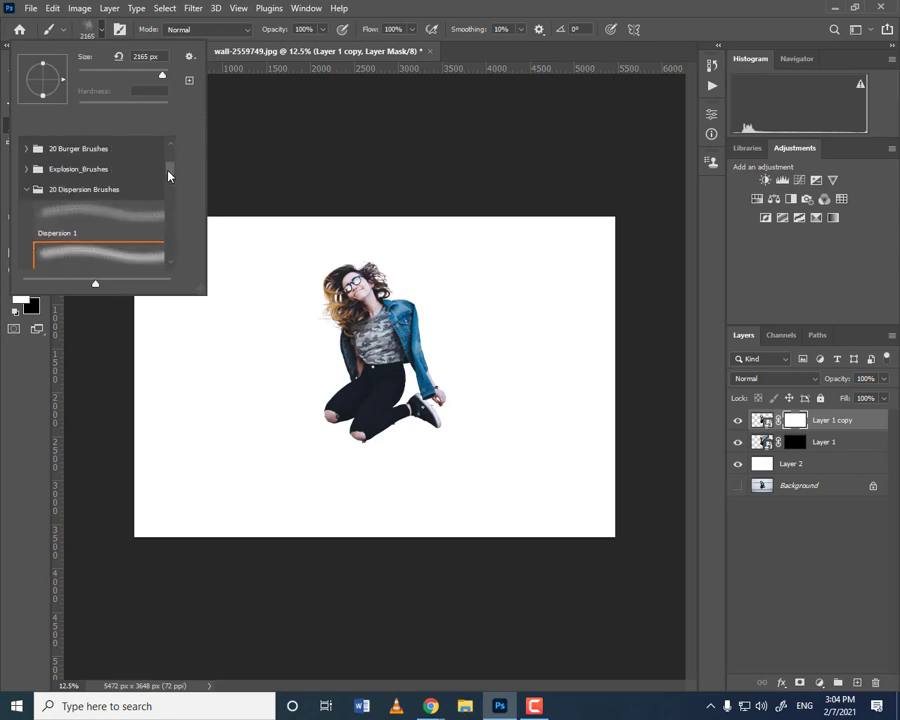
click(88, 202)
click(333, 251)
key(ctrl+z)
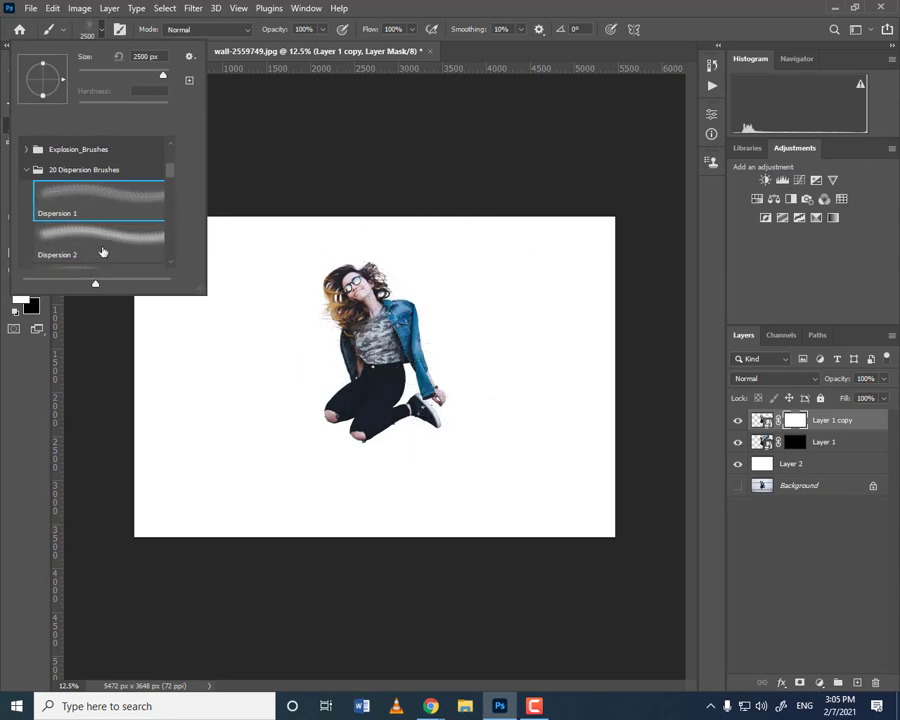
click(100, 240)
click(352, 262)
key(ctrl+z)
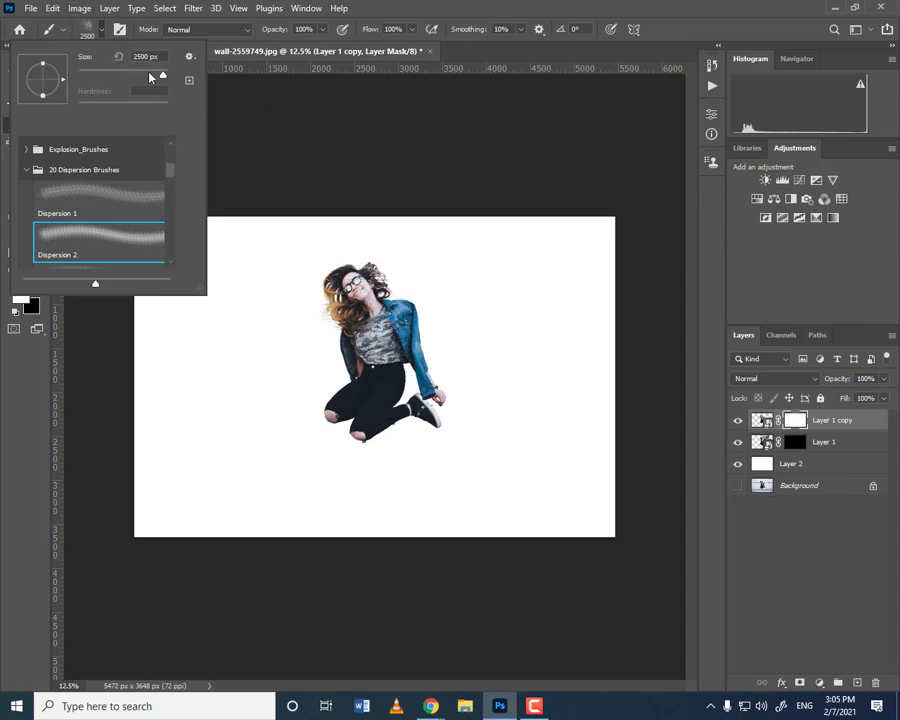
Set the Dispersion 2 brush size to 500 px.
drag(163, 75, 155, 77)
click(360, 290)
key(ctrl+z)
click(445, 300)
key(ctrl+z)
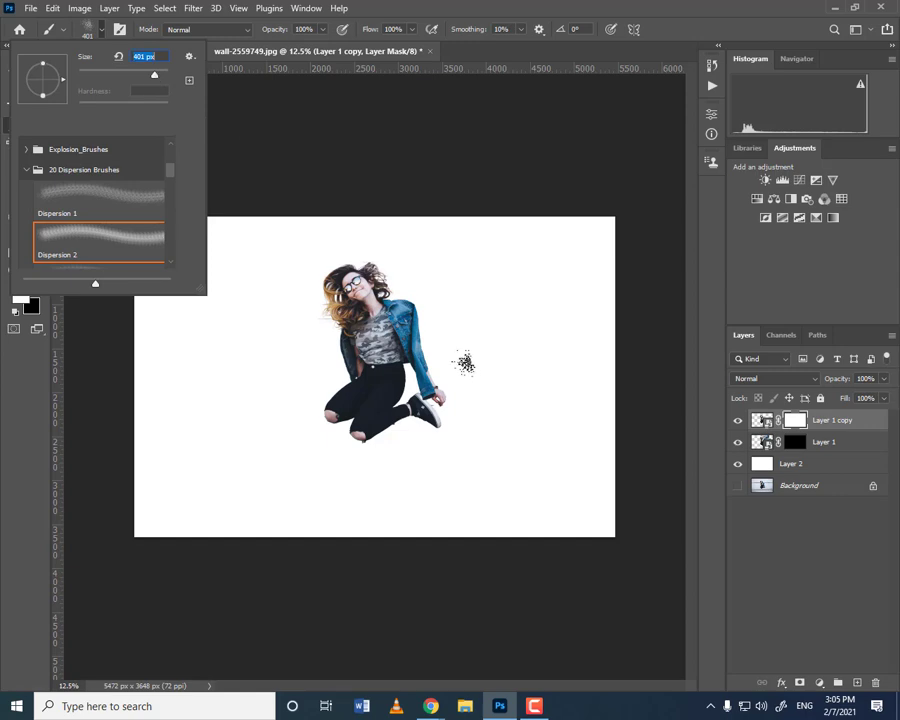
text(600)
click(85, 59)
text(500)
key(Return)
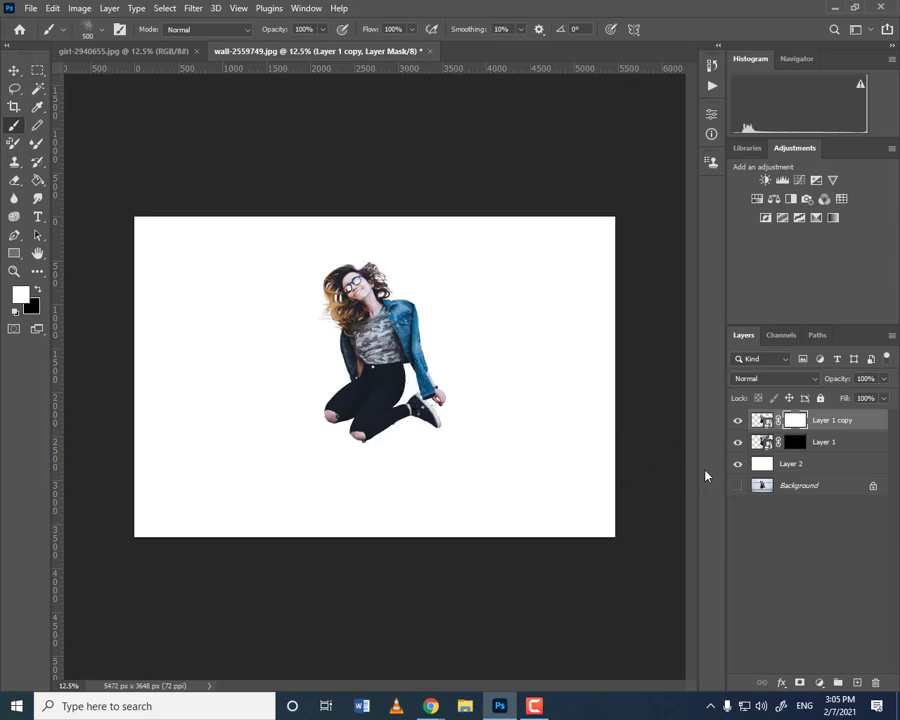
Stamp black on the Layer 1 copy mask over the girl's hair, blue jacket, sleeve, legs and shoe to break that side into specks.
click(20, 310)
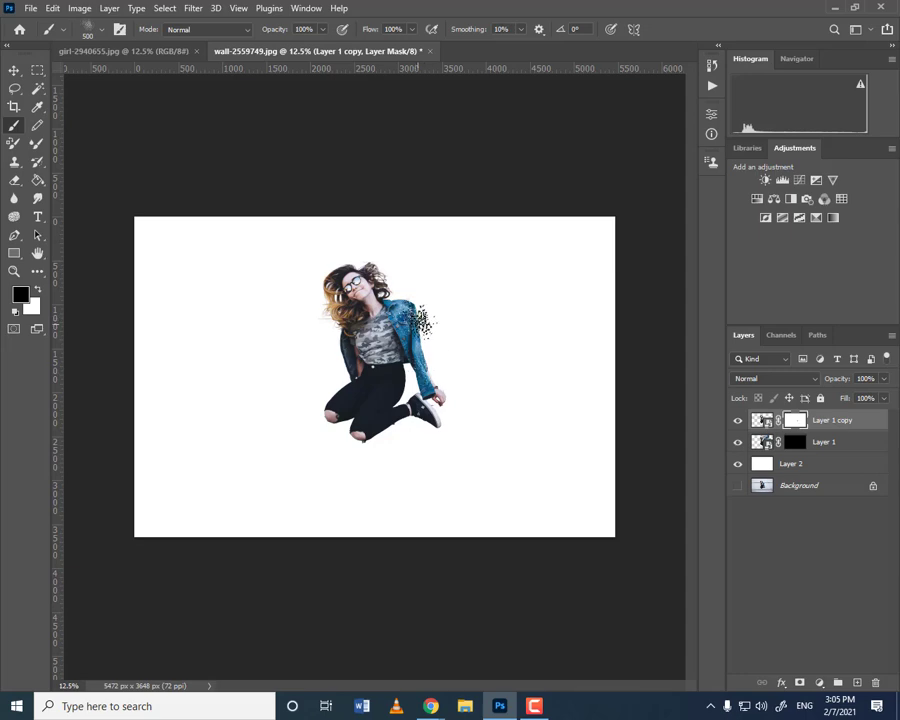
click(411, 340)
click(423, 374)
click(411, 332)
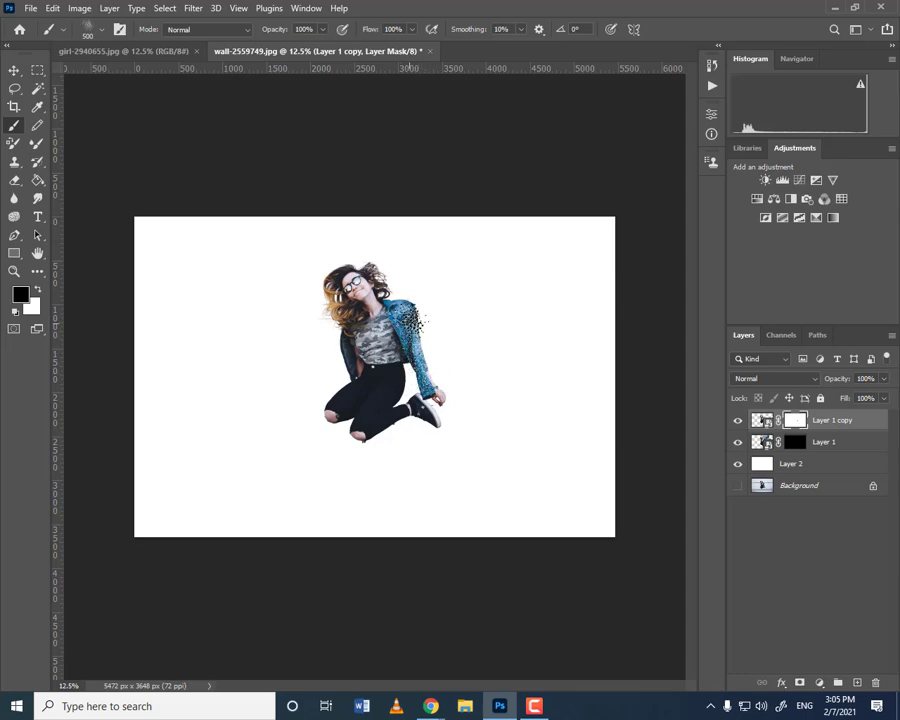
click(374, 281)
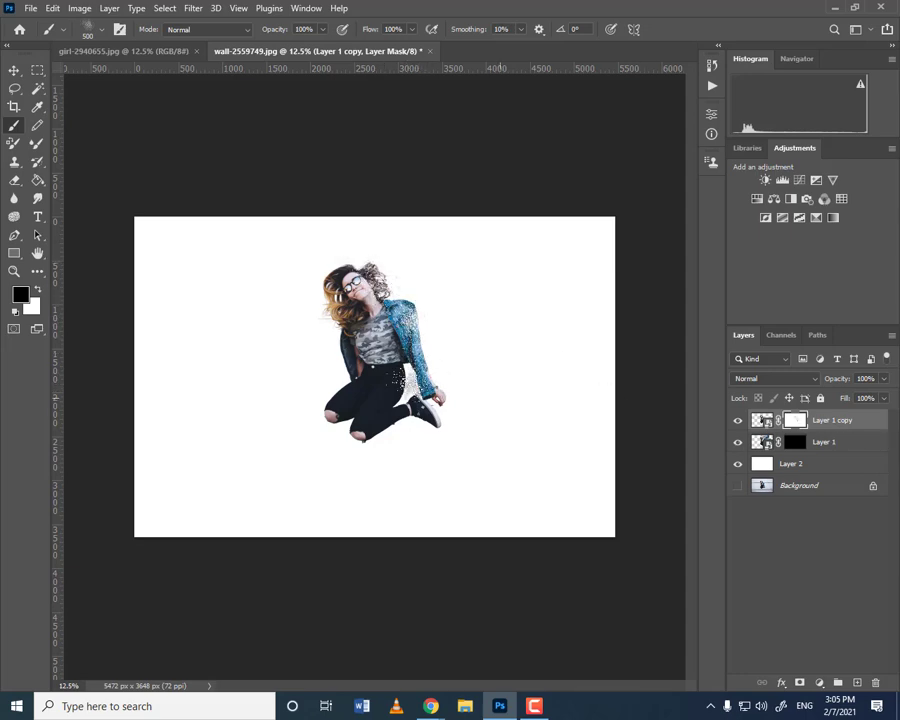
click(416, 356)
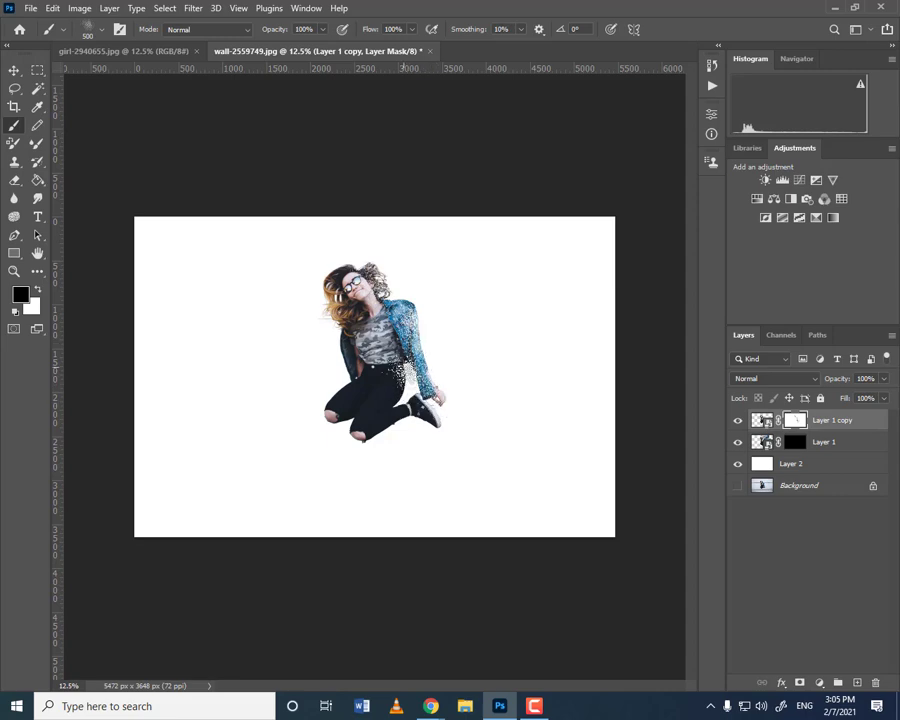
click(403, 373)
click(427, 419)
click(388, 409)
click(377, 435)
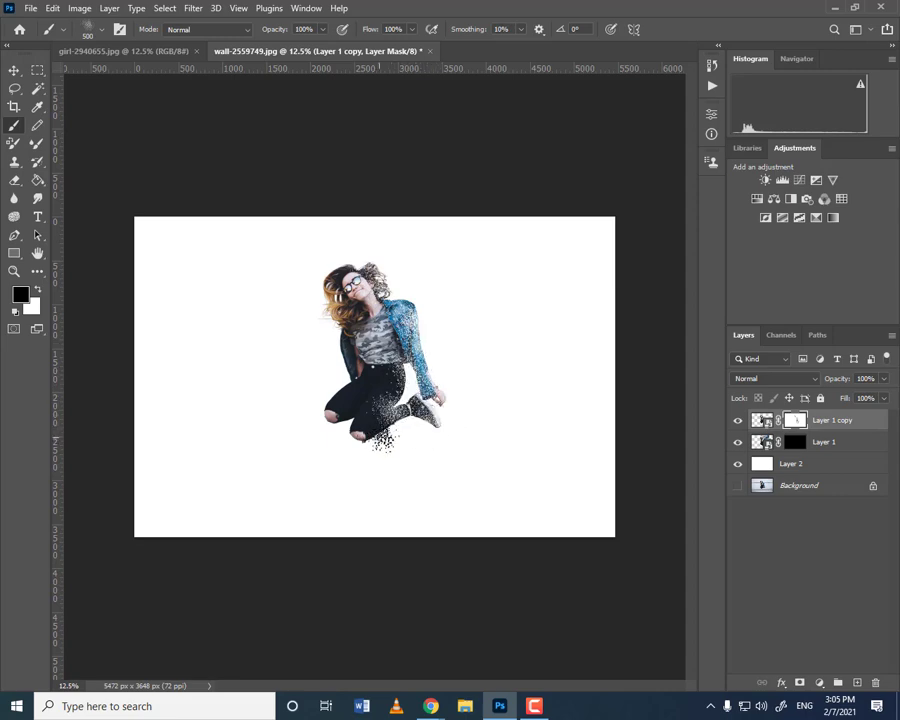
click(403, 379)
click(397, 397)
click(404, 353)
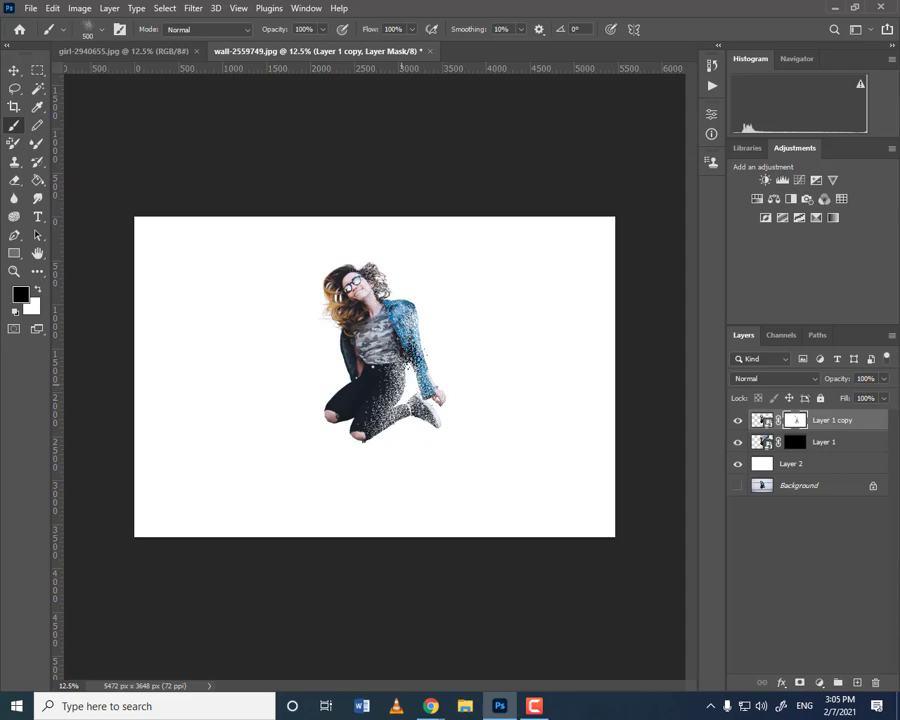
click(403, 303)
click(423, 340)
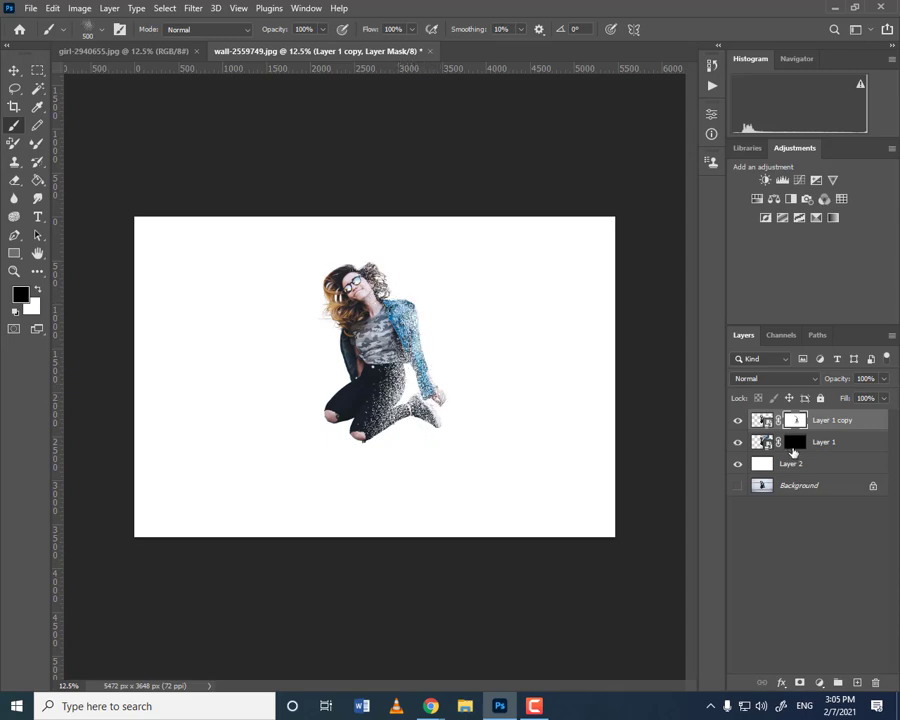
Stamp white on the Layer 1 mask around the hair, jacket, hand, shoe and legs to reveal the liquified copy as scattered particles.
click(795, 442)
click(436, 335)
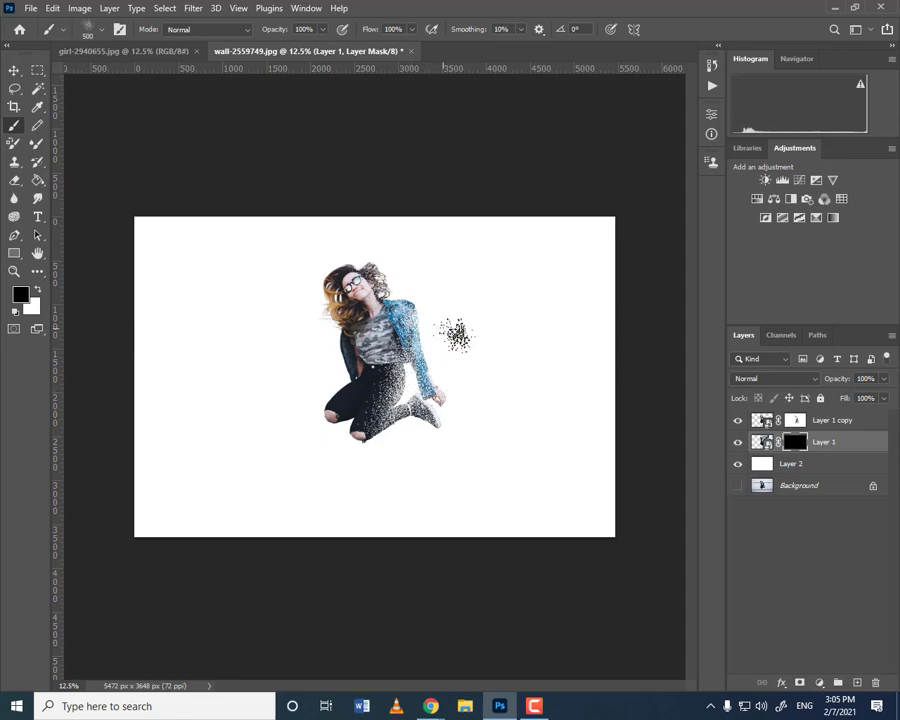
key(ctrl+z)
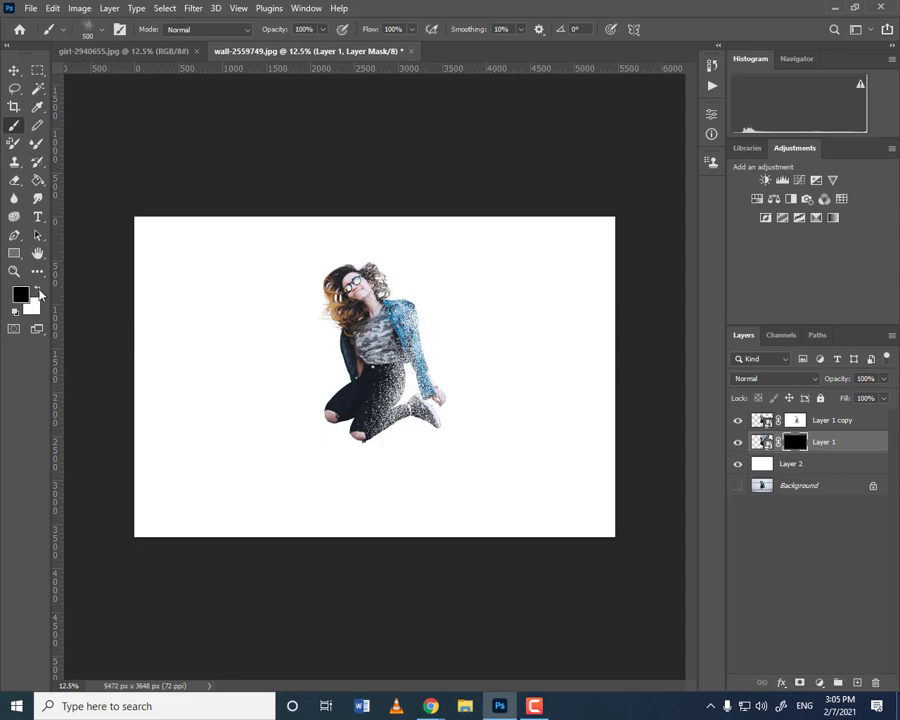
click(37, 290)
click(424, 323)
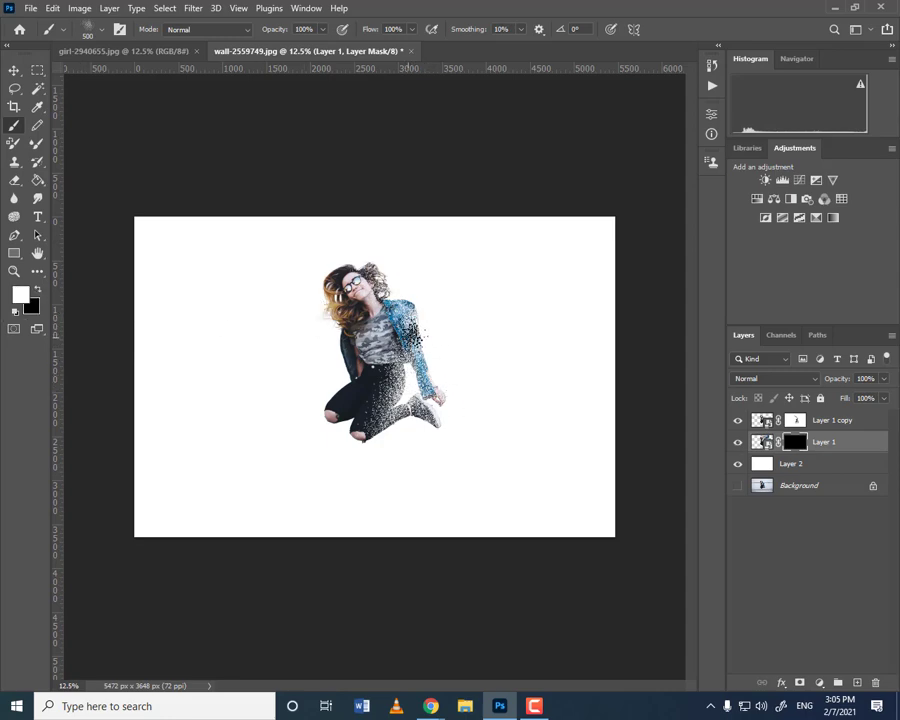
click(417, 309)
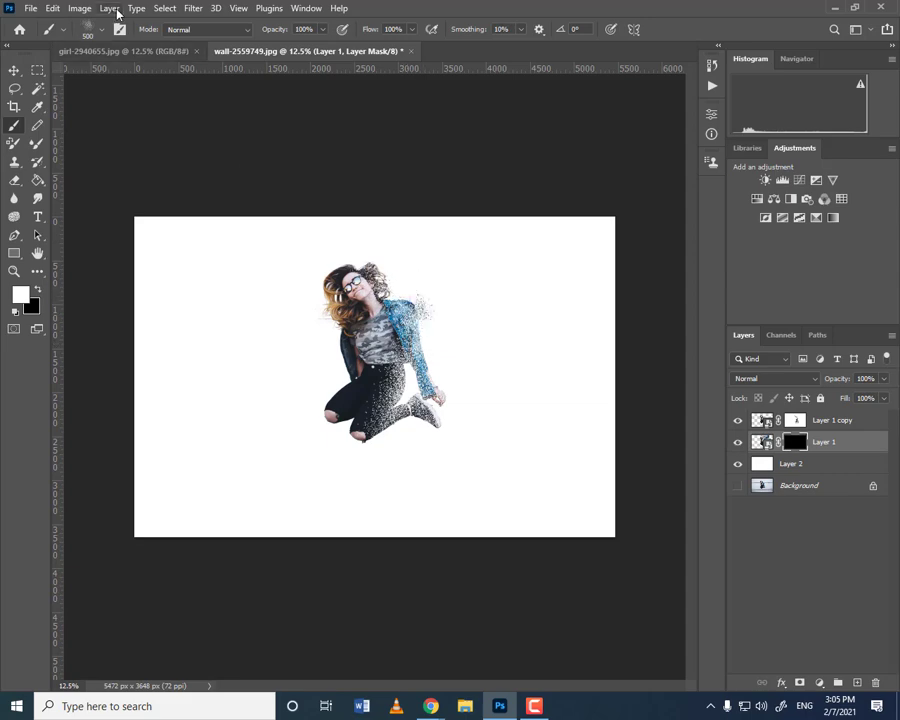
click(398, 268)
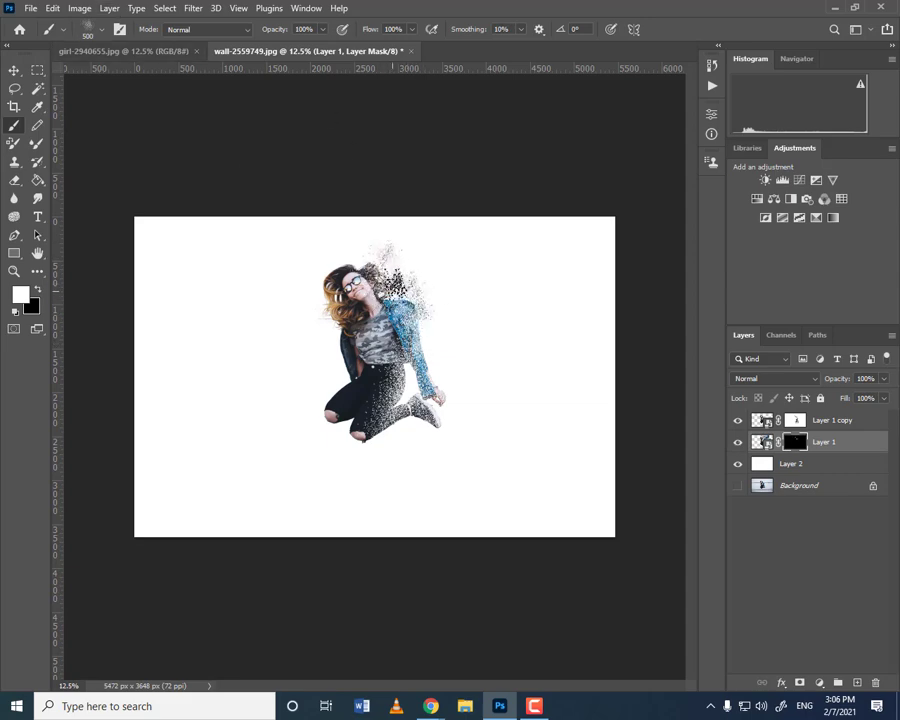
click(388, 257)
click(432, 322)
click(427, 346)
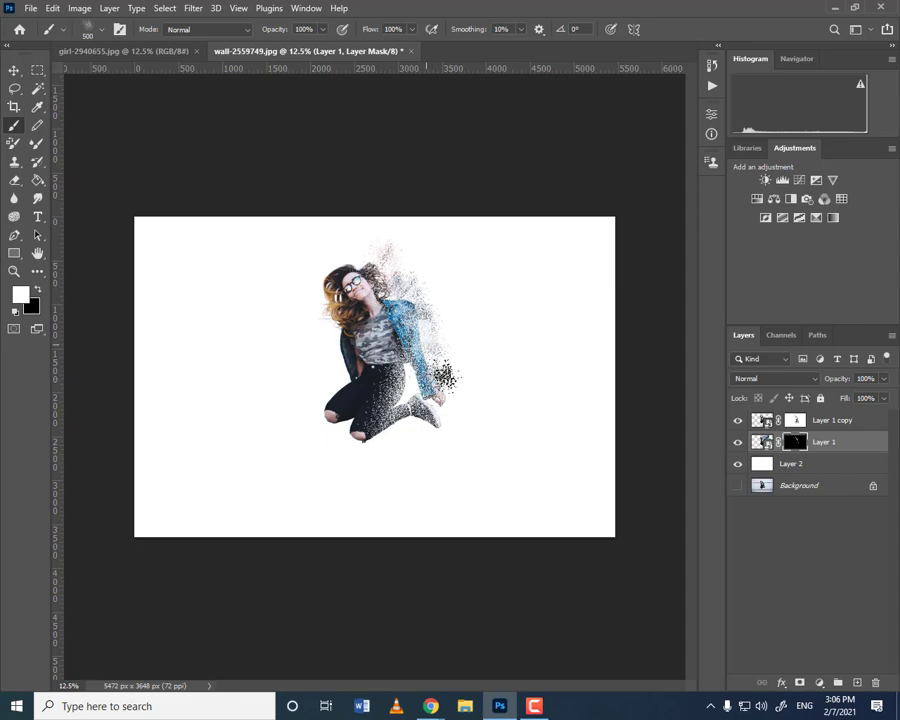
click(443, 376)
click(436, 396)
click(426, 413)
click(402, 392)
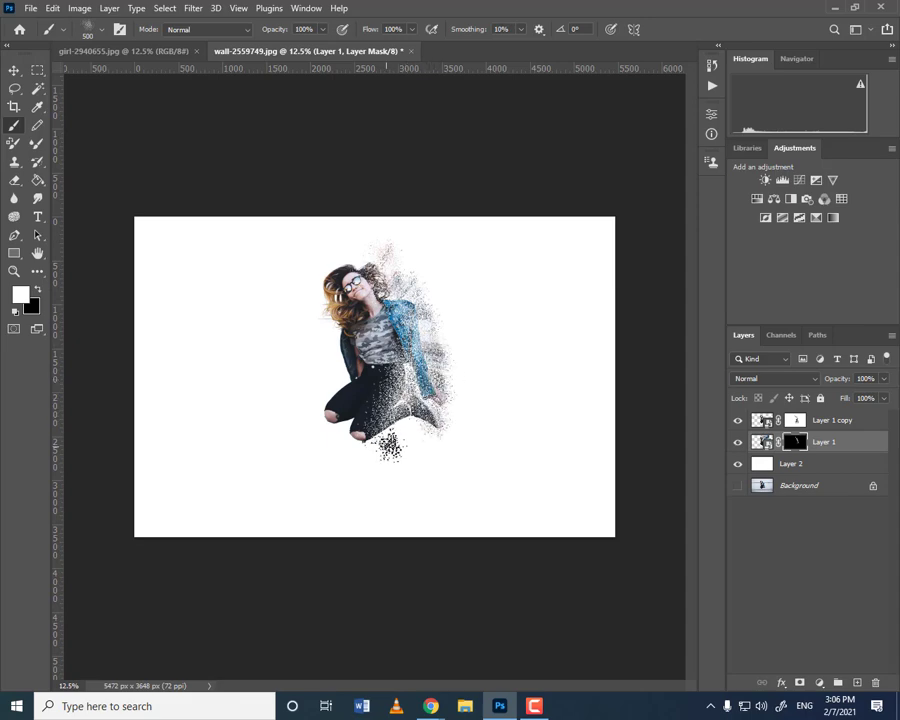
click(400, 421)
click(398, 425)
click(385, 436)
click(422, 429)
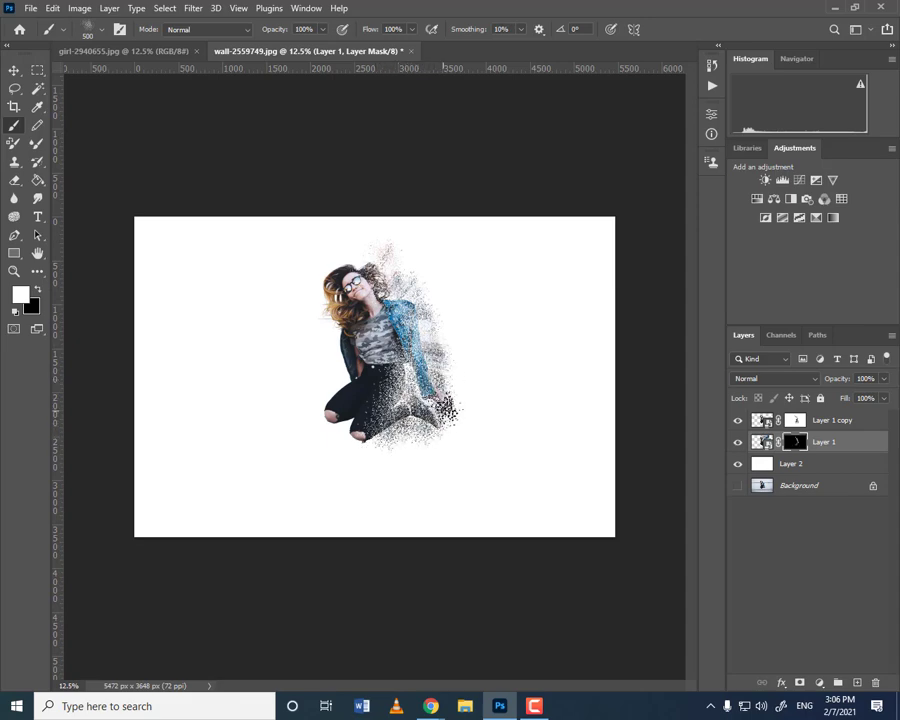
click(424, 333)
click(402, 281)
click(390, 266)
click(429, 325)
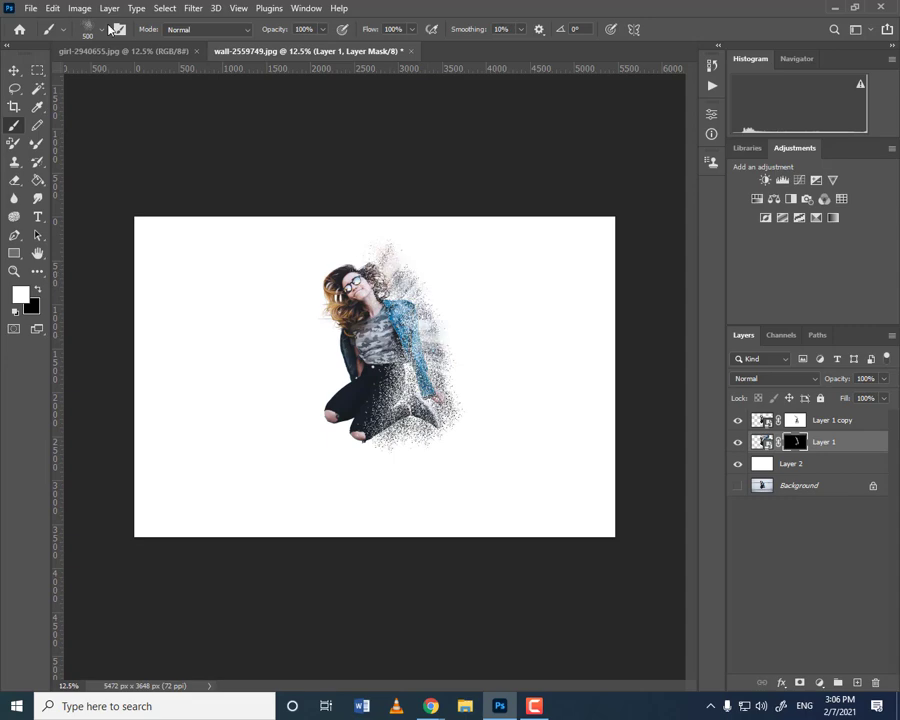
Switch to the Dispersion 3 brush from the 20 Dispersion Brushes set and set its size to 1102 px.
click(86, 26)
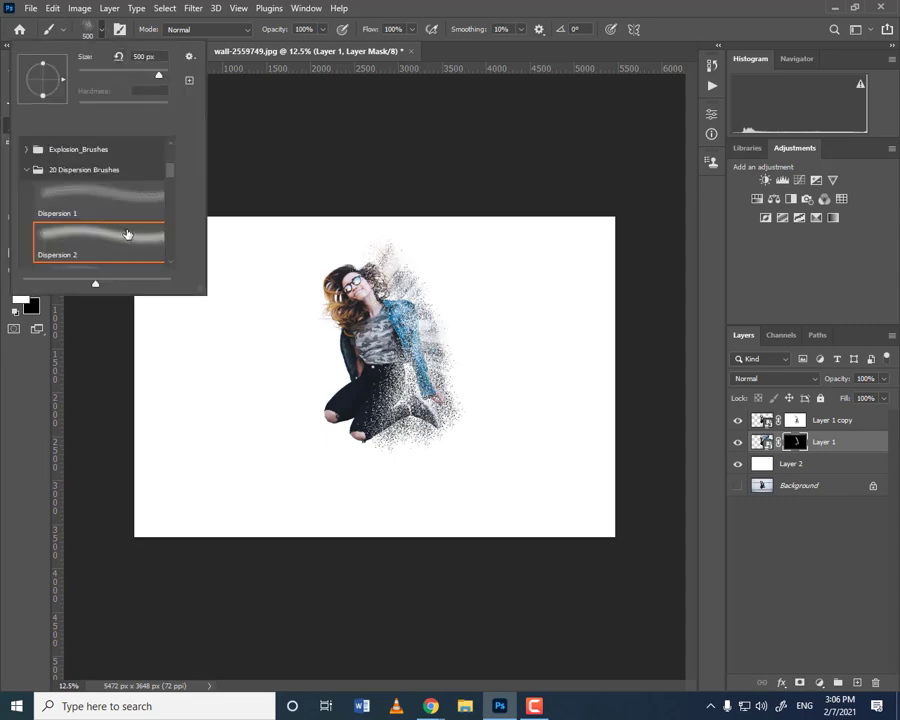
scroll(127, 234, down, 1)
click(120, 242)
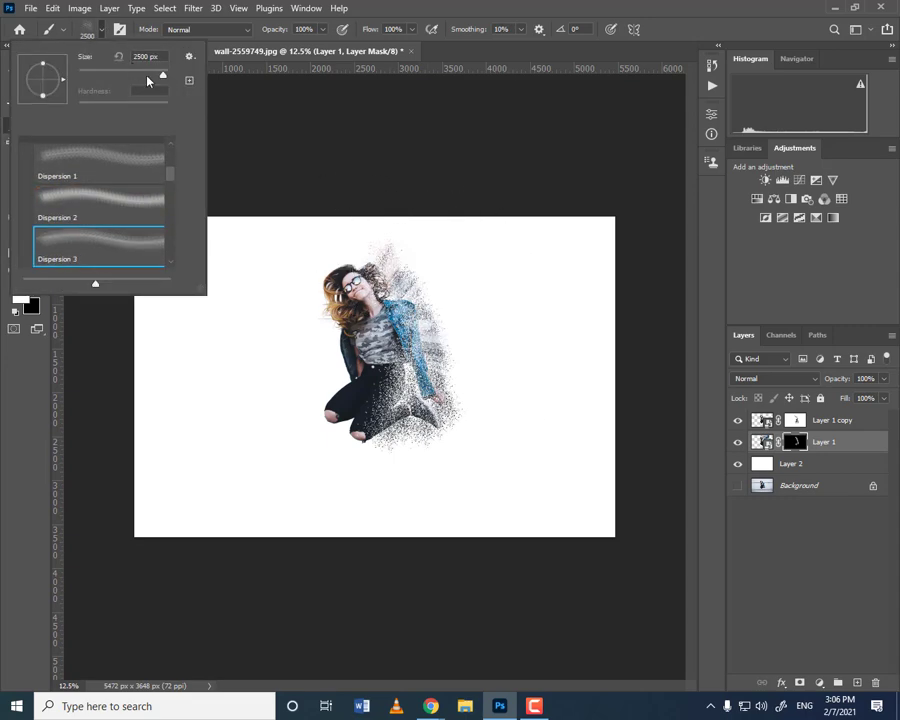
drag(147, 80, 160, 77)
Stamp white on the Layer 1 mask beside the girl's head, jacket and hand and below her legs to spread particles farther outward.
click(444, 281)
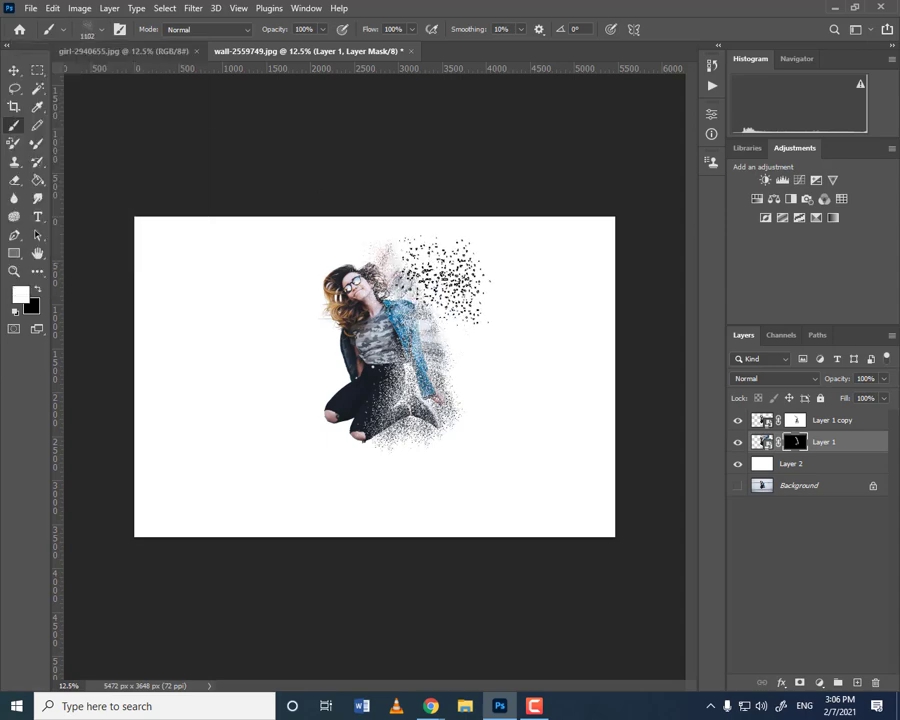
click(440, 301)
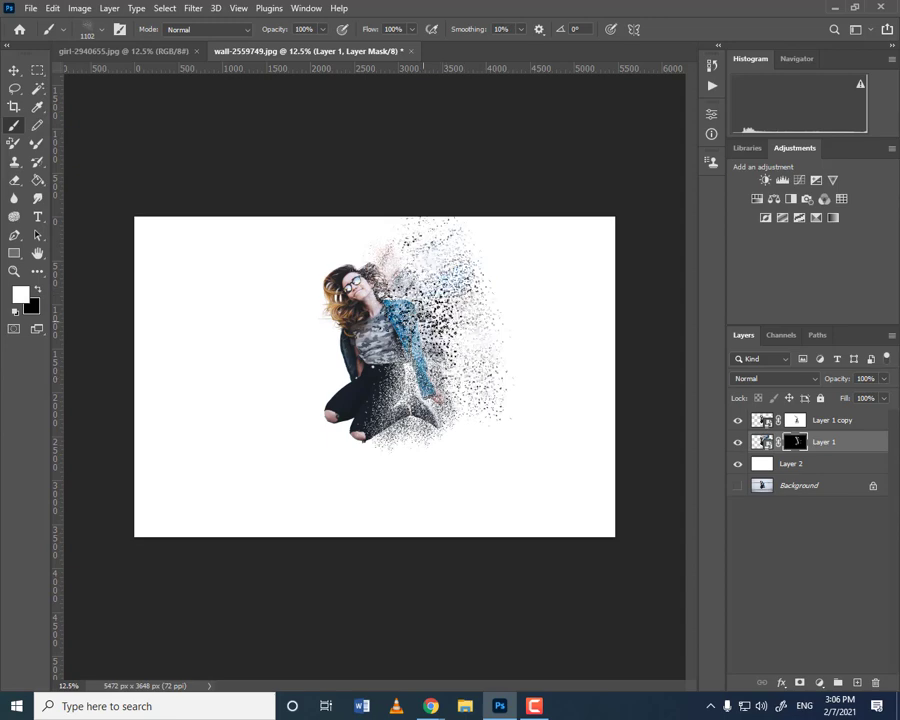
click(414, 275)
click(436, 390)
click(445, 434)
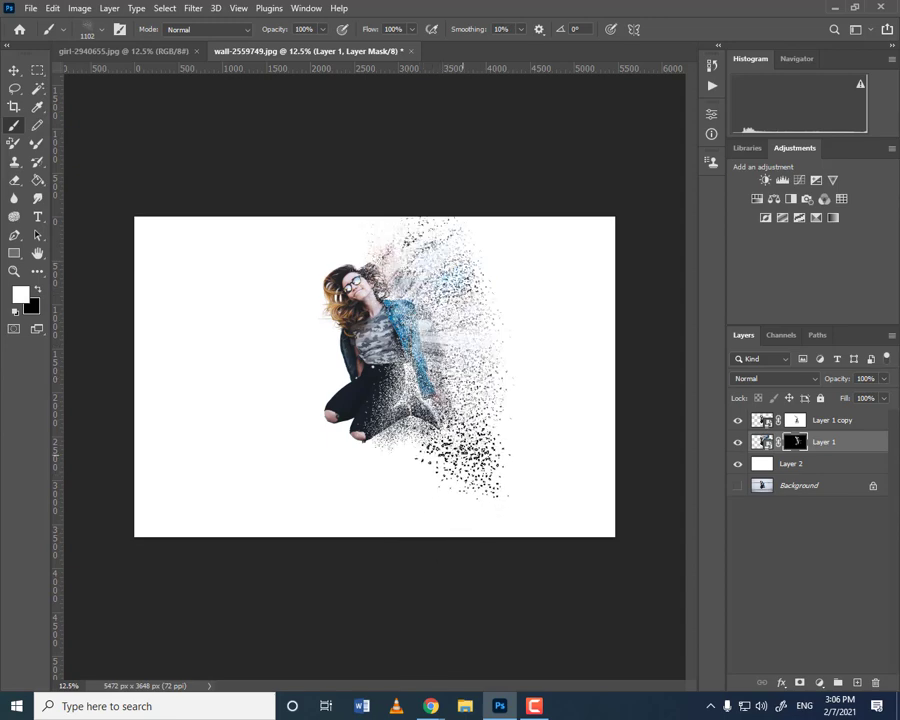
click(464, 456)
click(416, 464)
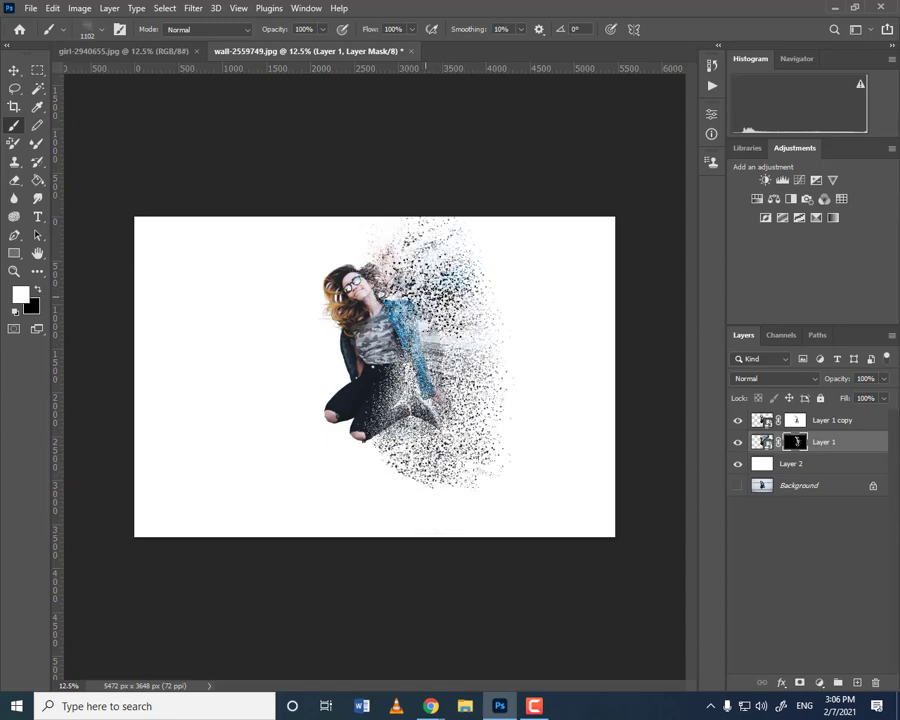
click(419, 268)
click(427, 347)
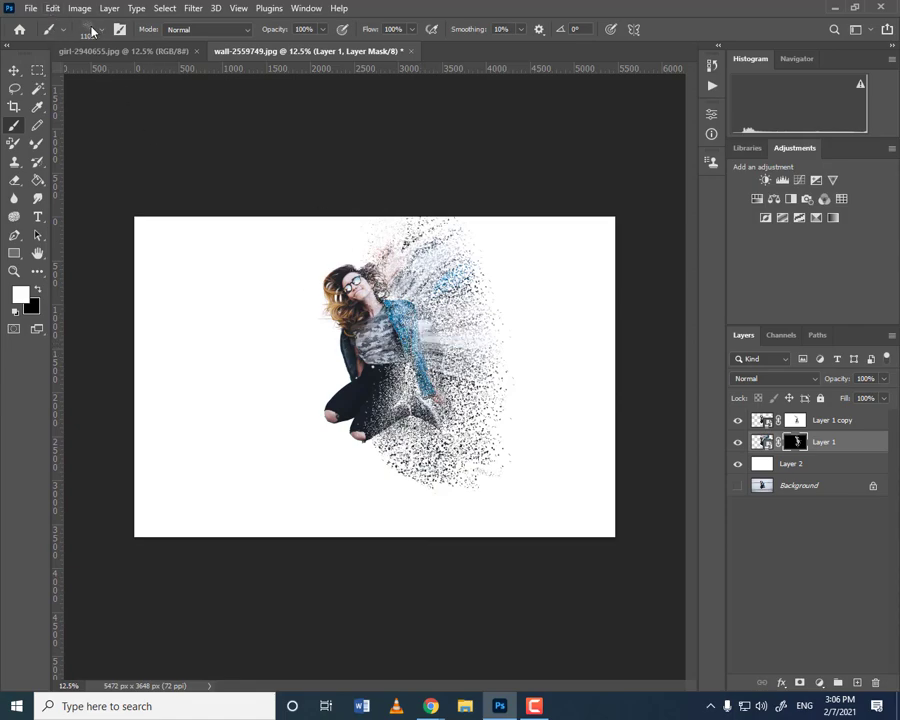
With the Dispersion 2 brush at 2500 px, stamp white on the Layer 1 mask along the dispersion's outer edge to add larger fragments.
click(102, 30)
drag(170, 175, 170, 174)
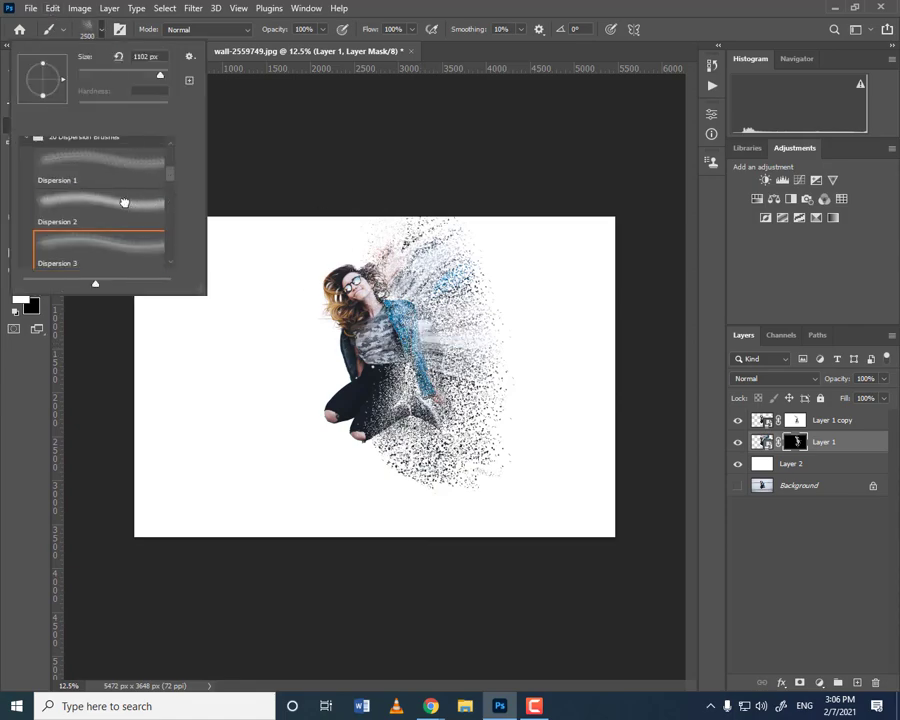
click(124, 201)
click(490, 300)
click(490, 300)
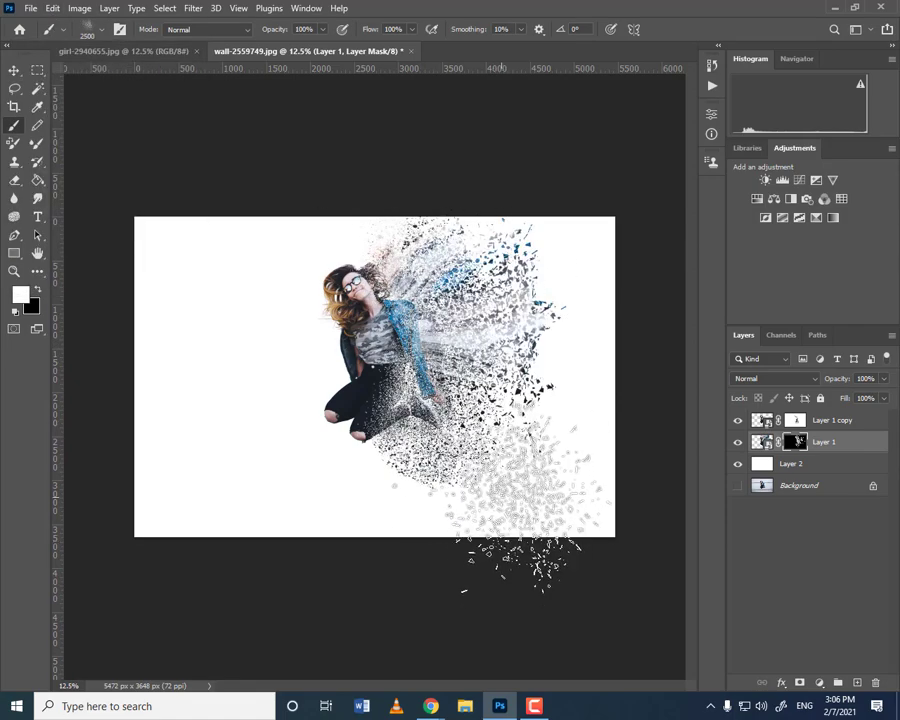
click(508, 296)
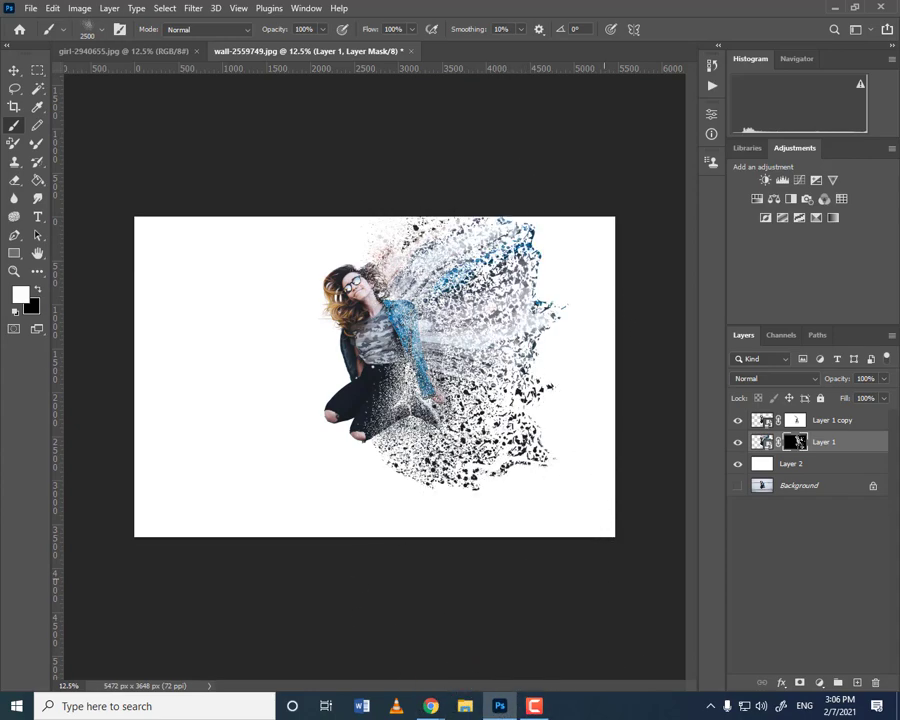
click(495, 440)
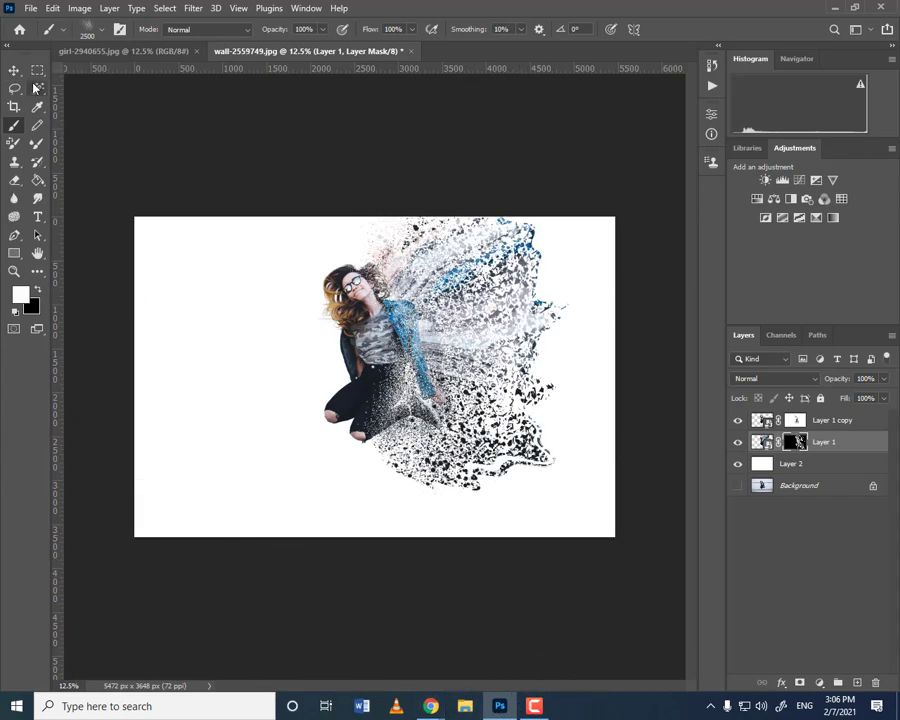